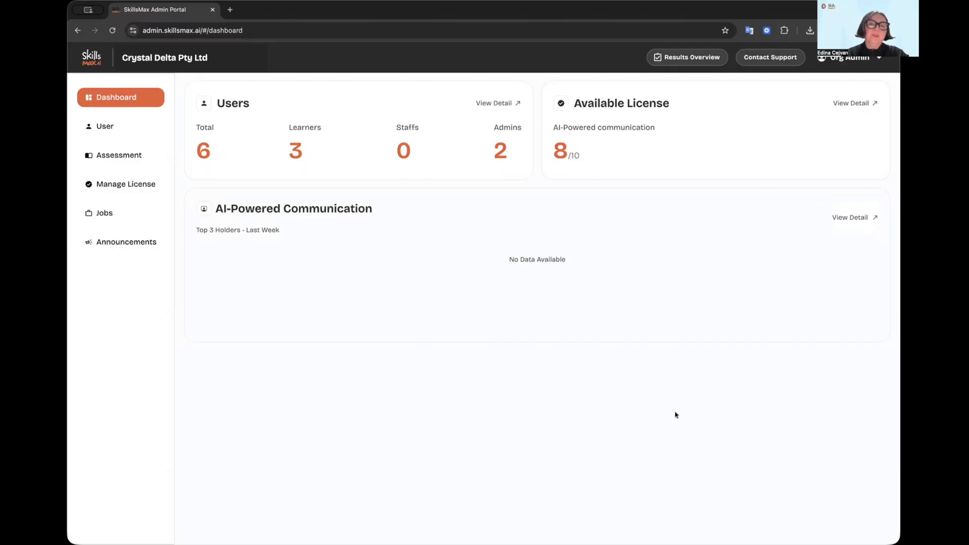
# - Start creating a new job and paste the full stack developer role text into its job description
pyautogui.click(106, 213)
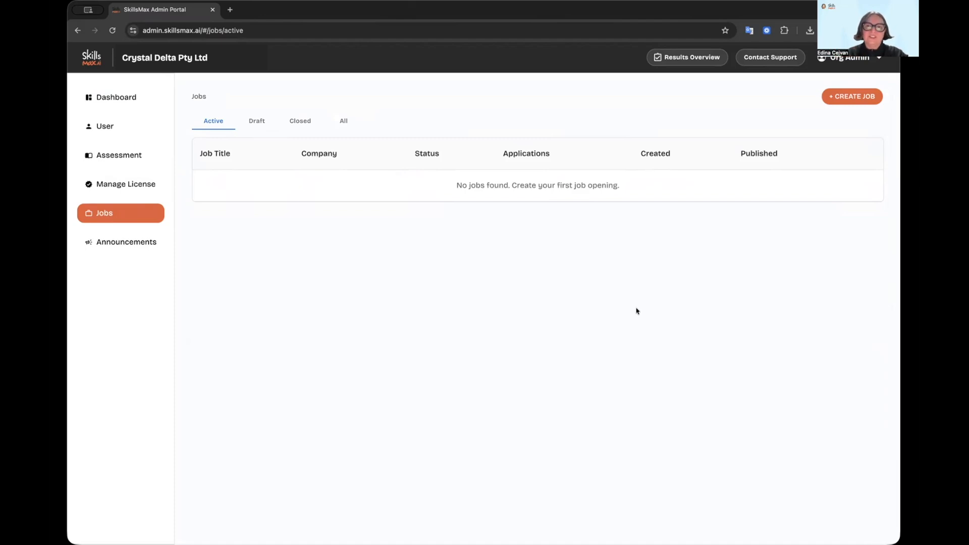
pyautogui.click(843, 98)
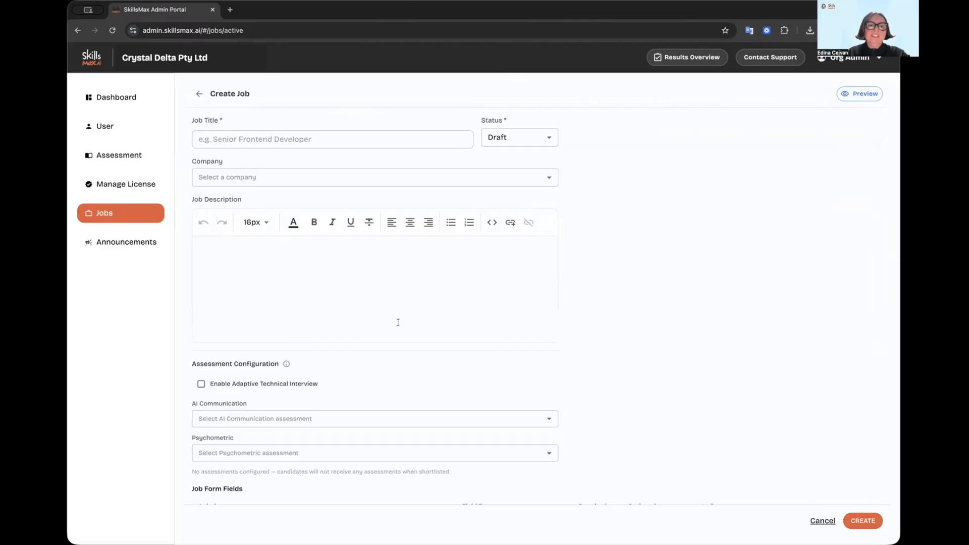
pyautogui.scroll(-6, 398, 320)
pyautogui.scroll(6, 399, 322)
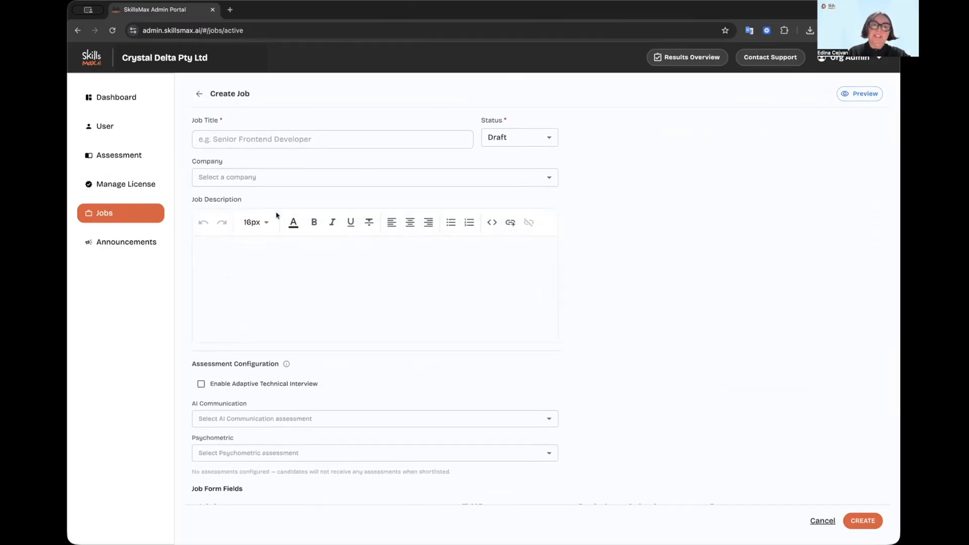
pyautogui.click(267, 269)
pyautogui.hotkey('ctrl', 'v')
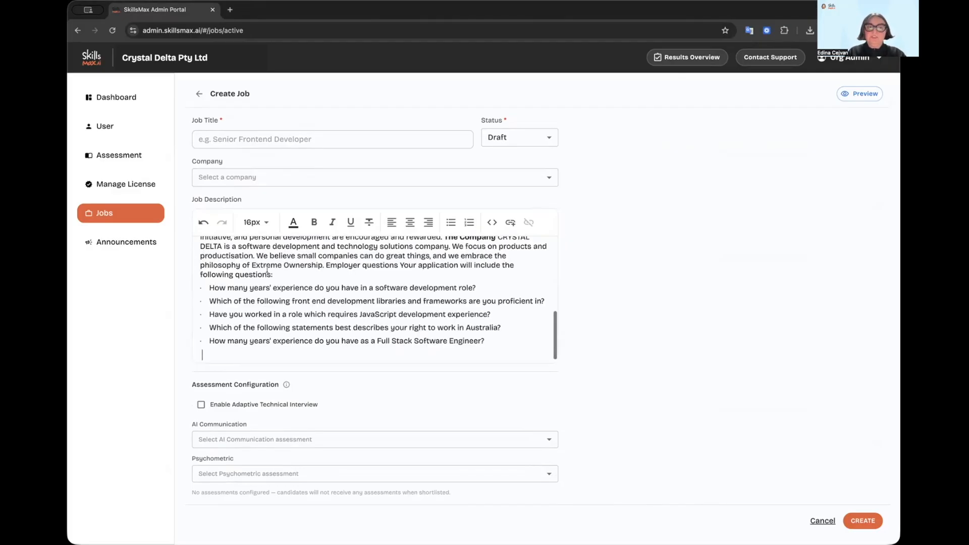
# - Separate the Responsibilities and Qualifications headings from the text above them with blank lines in the job description
pyautogui.scroll(-1, 266, 270)
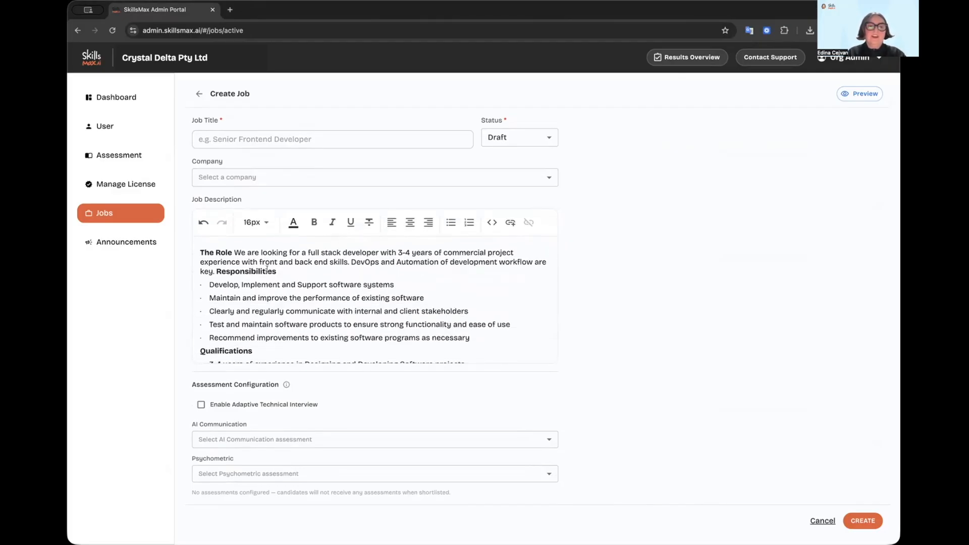
pyautogui.click(215, 272)
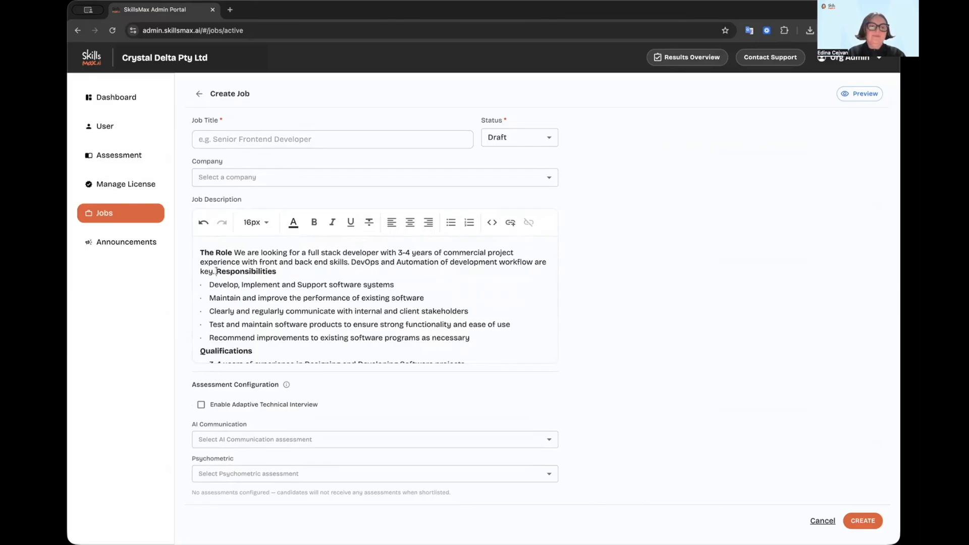
pyautogui.press('Return')
pyautogui.press('Return')
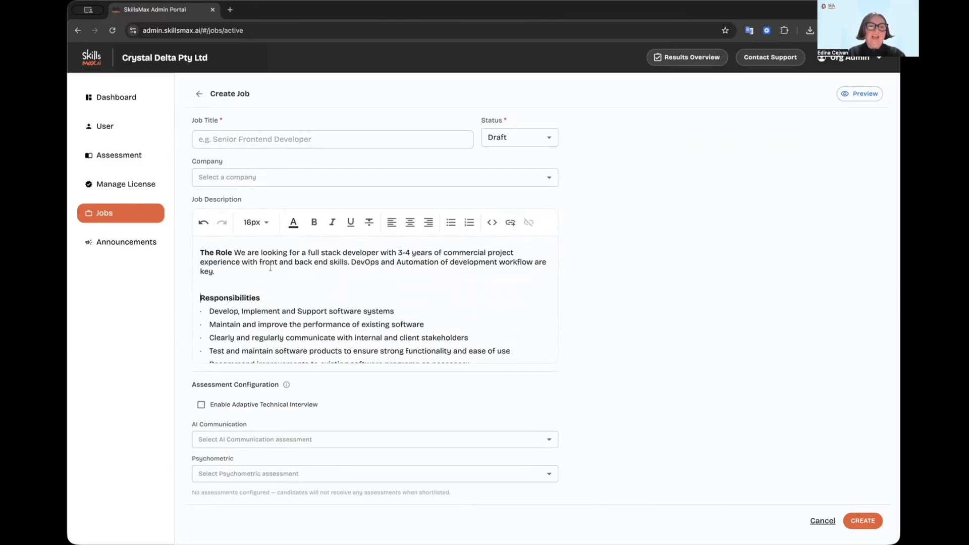
pyautogui.scroll(-3, 315, 275)
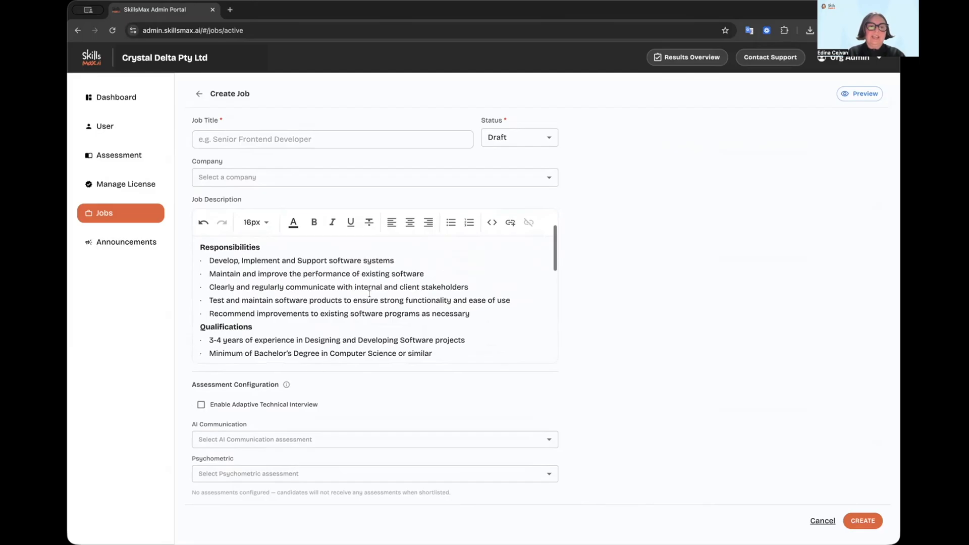
pyautogui.click(200, 327)
pyautogui.press('Return')
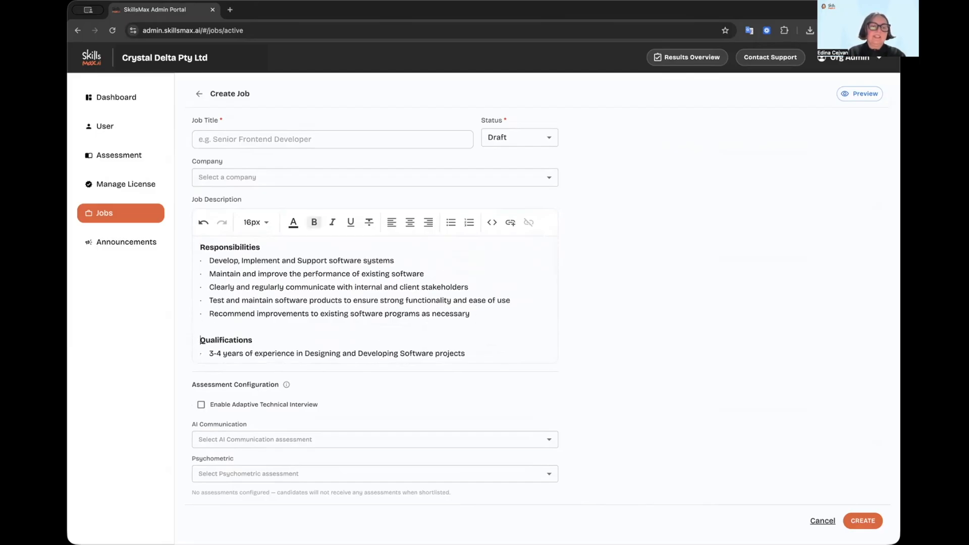
# - Insert a line break before the Benefits section of the job description
pyautogui.scroll(-5, 278, 305)
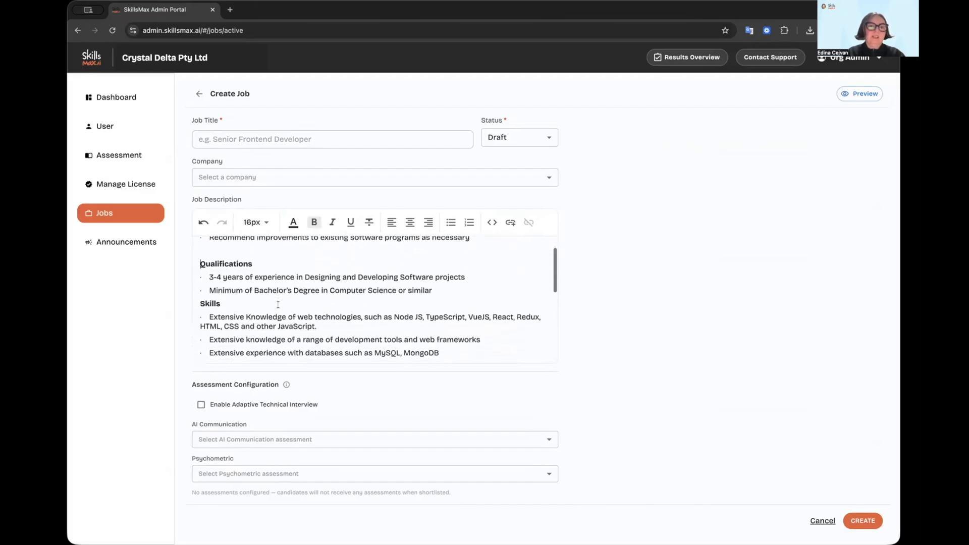
pyautogui.scroll(-1, 278, 305)
pyautogui.scroll(2, 237, 273)
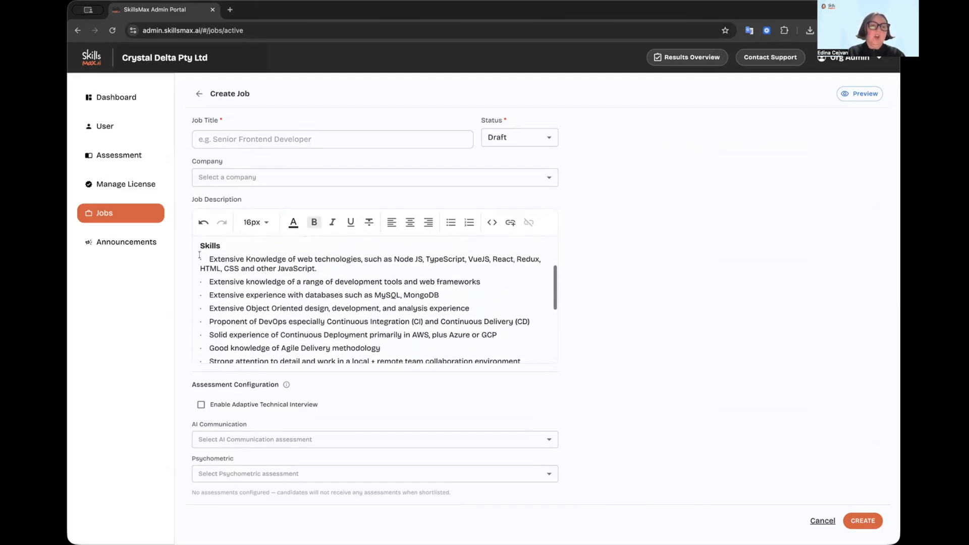
pyautogui.scroll(-3, 200, 248)
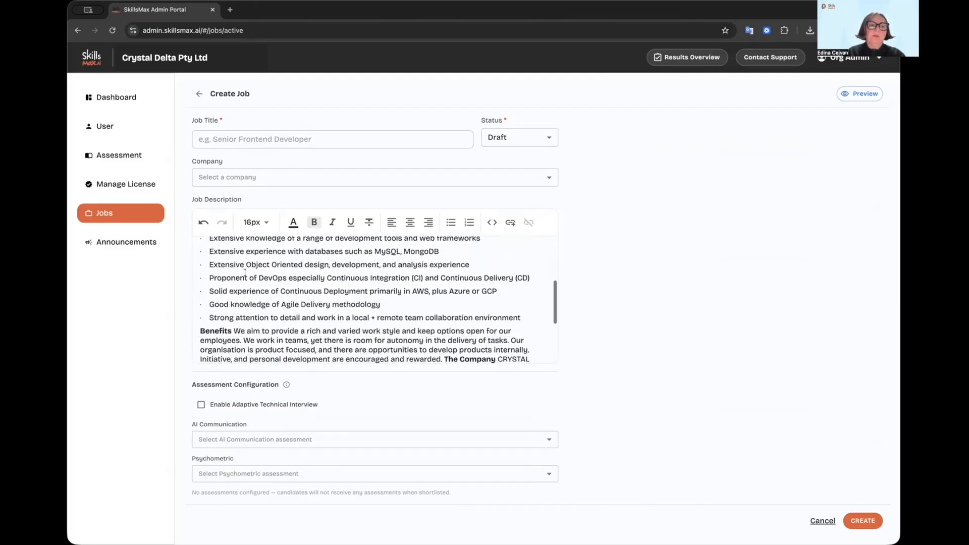
pyautogui.click(200, 251)
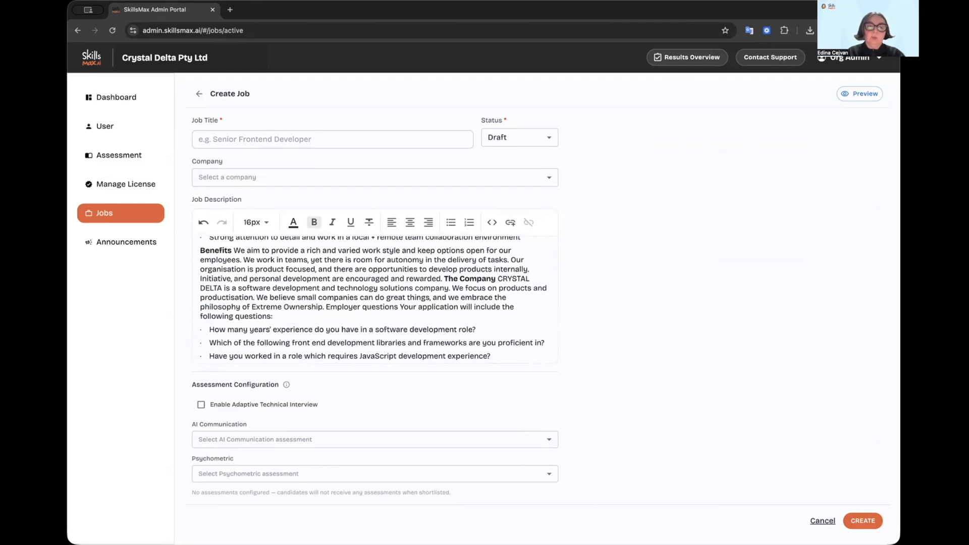
pyautogui.press('Return')
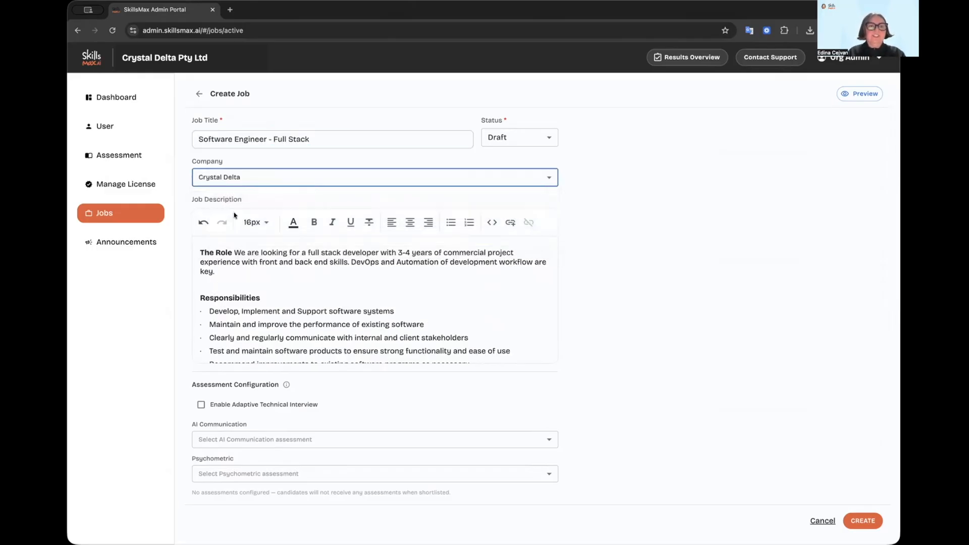
# - Enable the Adaptive Technical Interview for the job with the role IT Support Engineer and the level Senior
pyautogui.scroll(-4, 666, 273)
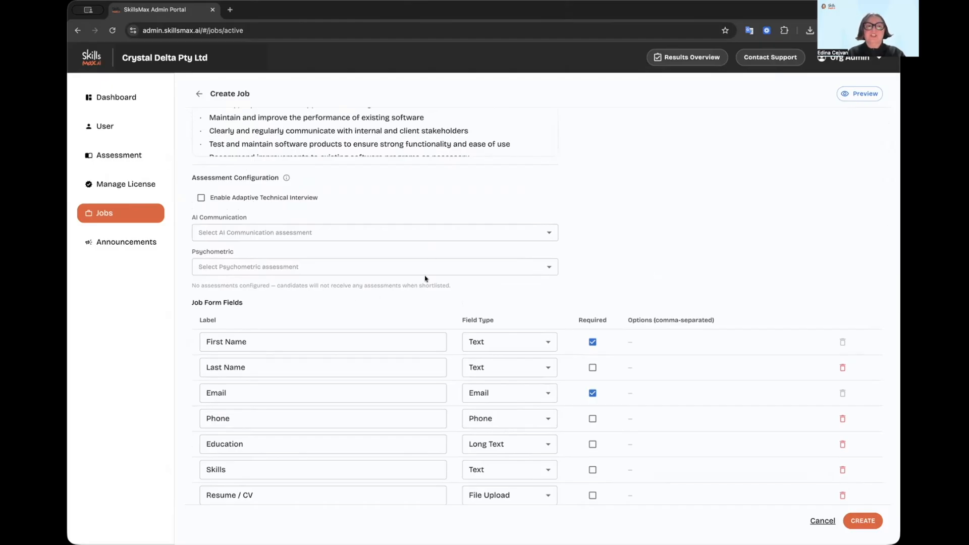
pyautogui.scroll(1, 424, 279)
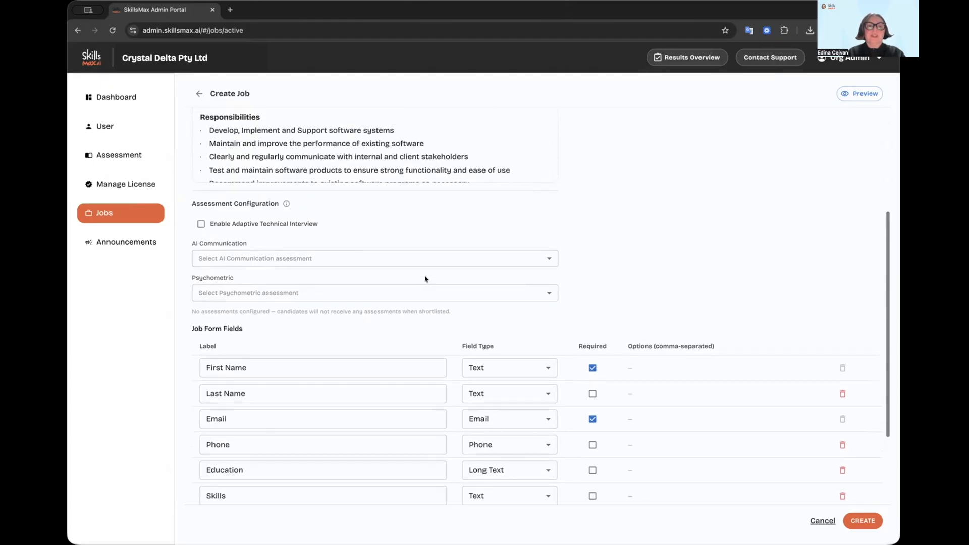
pyautogui.click(202, 223)
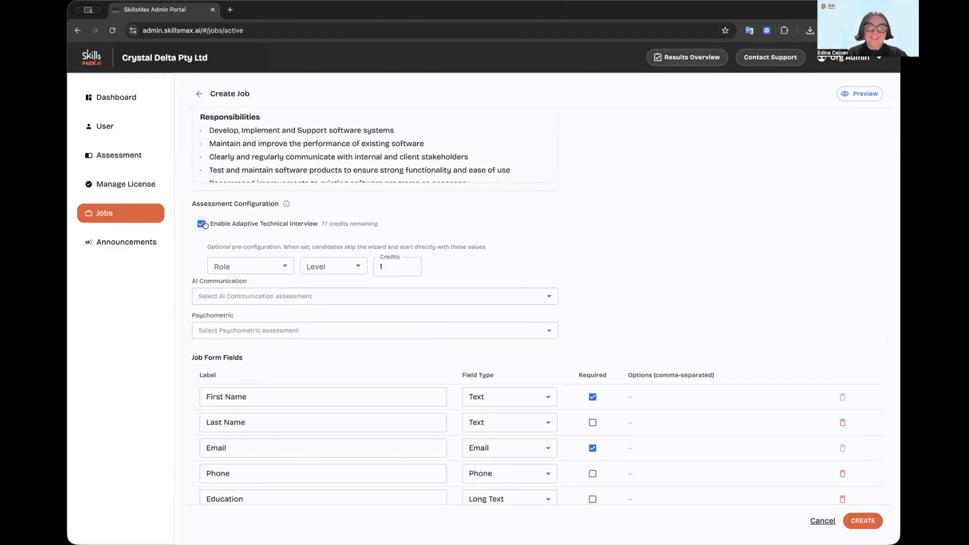
pyautogui.click(281, 271)
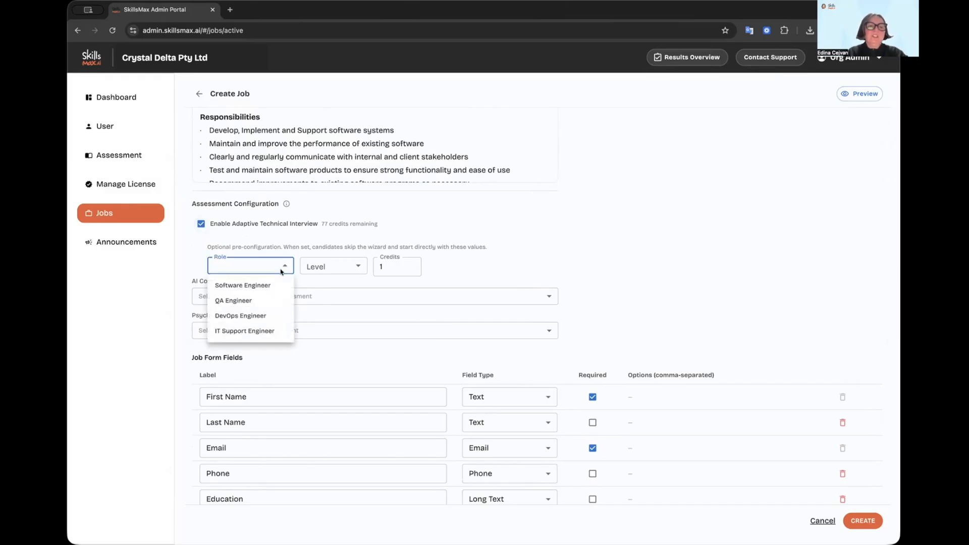
pyautogui.click(272, 334)
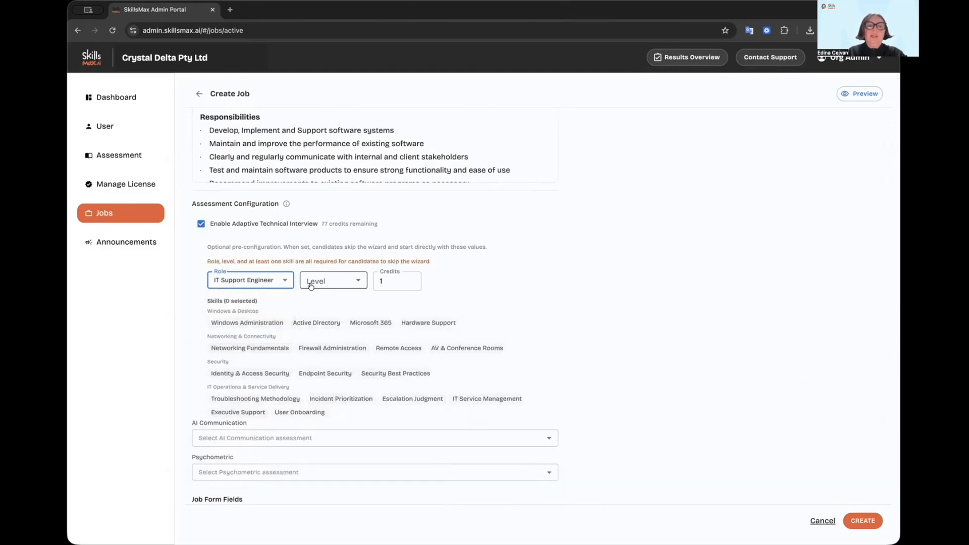
pyautogui.click(334, 283)
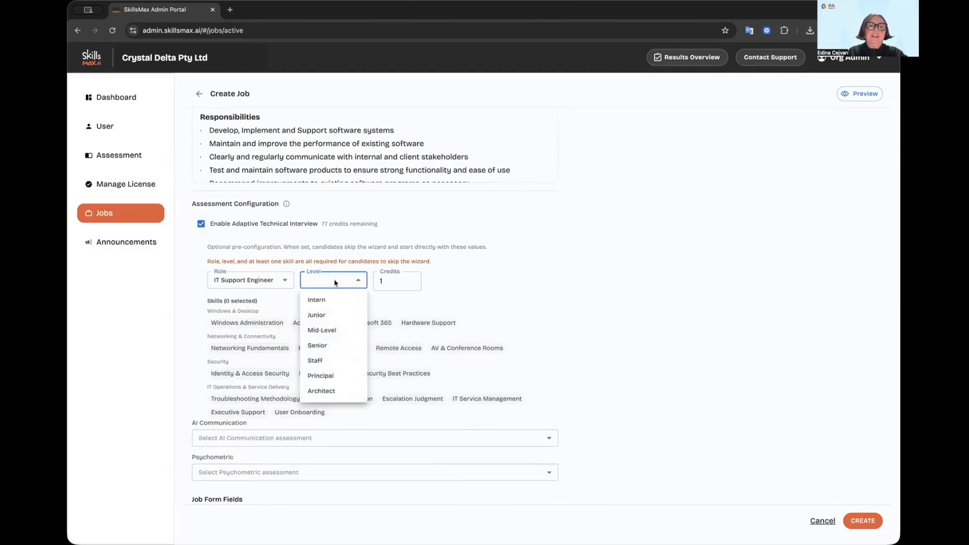
pyautogui.click(332, 346)
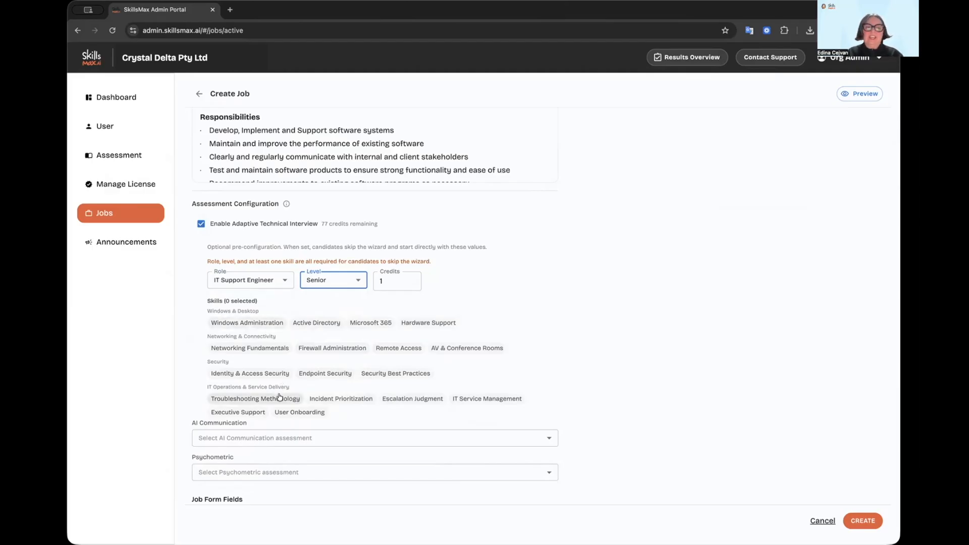
# - Change the technical interview's role to Software Engineer and check the available level options
pyautogui.click(260, 280)
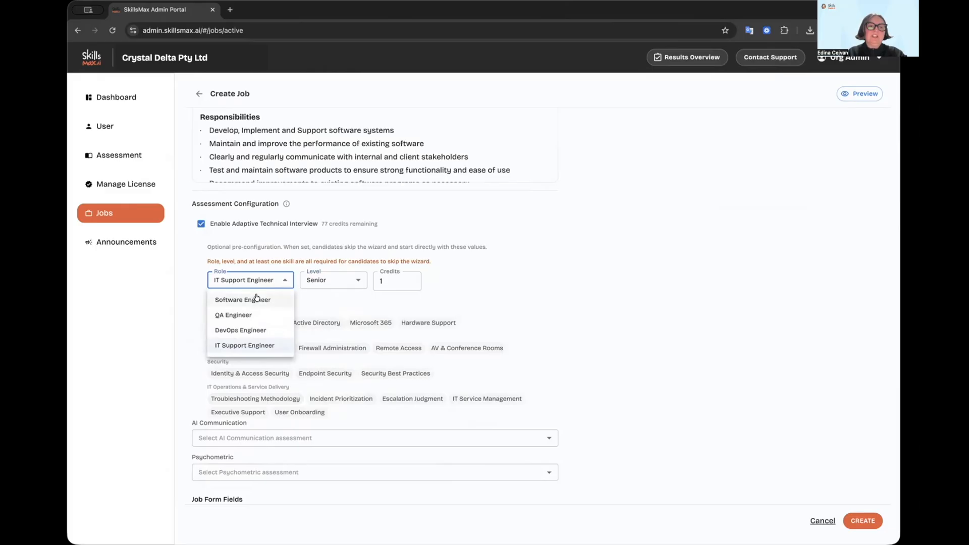
pyautogui.click(257, 299)
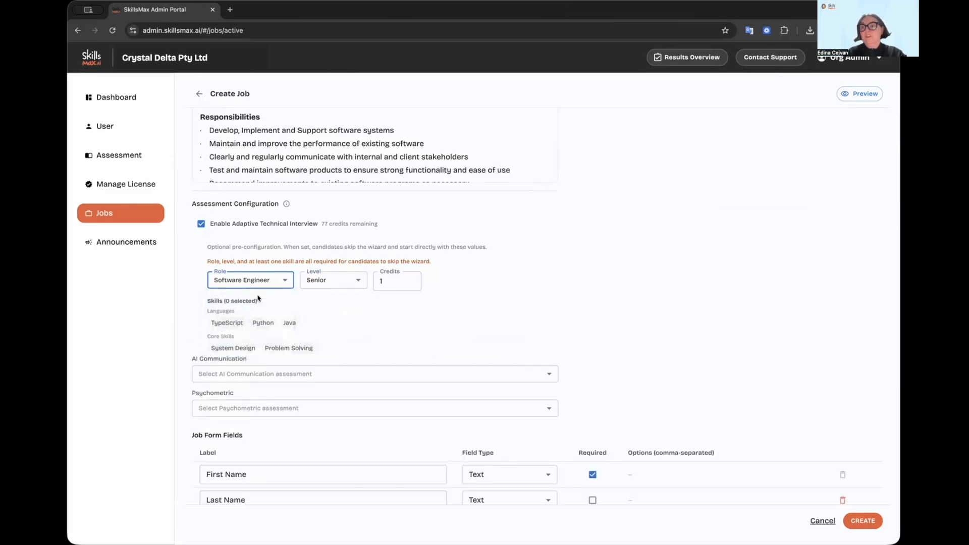
pyautogui.click(329, 281)
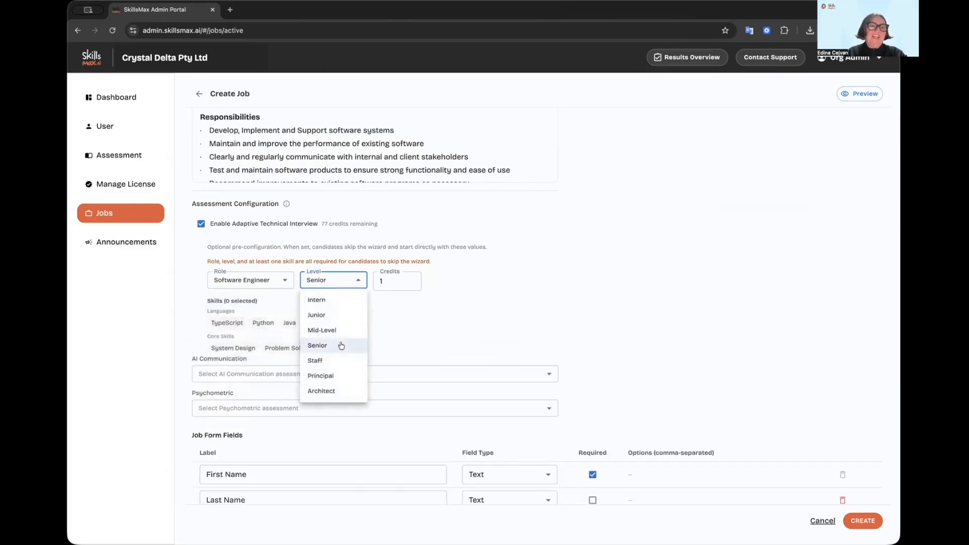
pyautogui.click(429, 320)
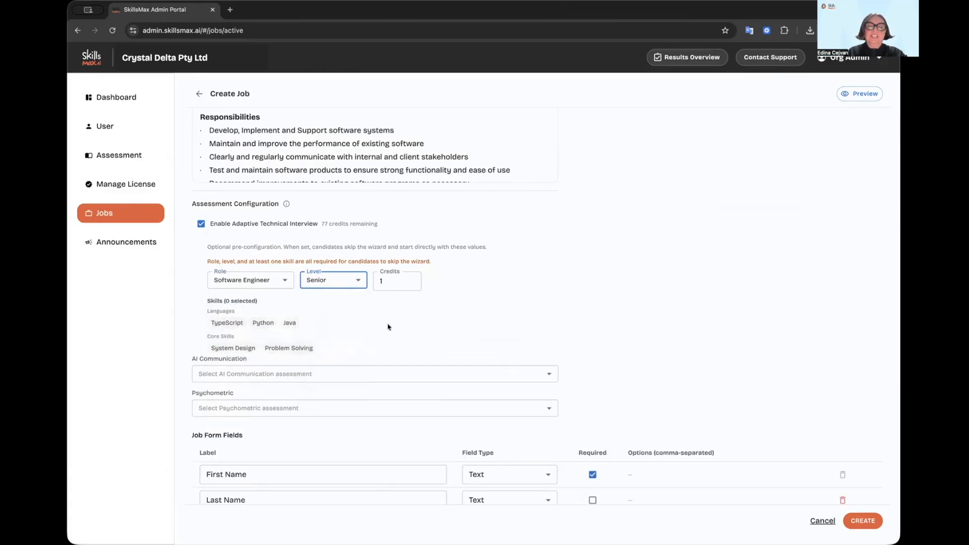
# - Select TypeScript, Java, System Design and Problem Solving as the skills for the technical interview
pyautogui.click(228, 323)
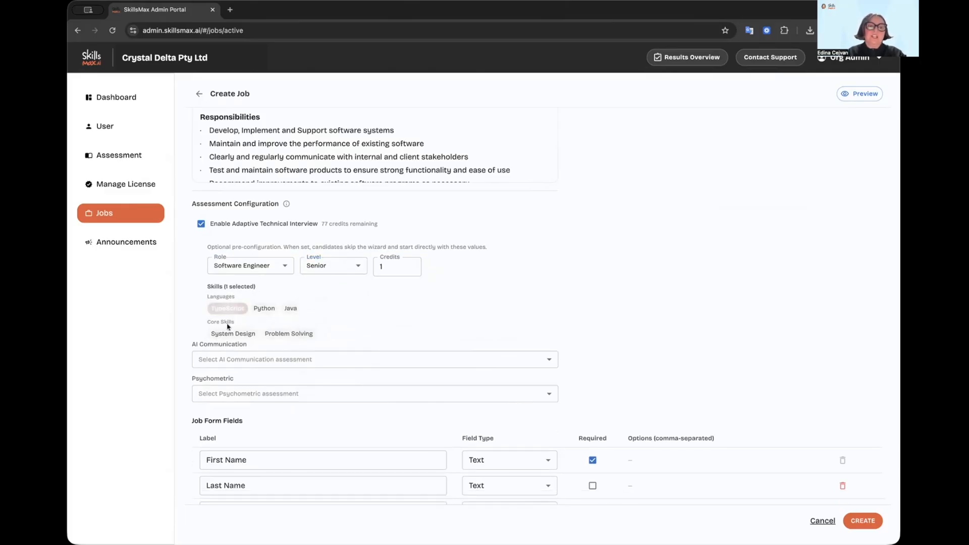
pyautogui.click(289, 309)
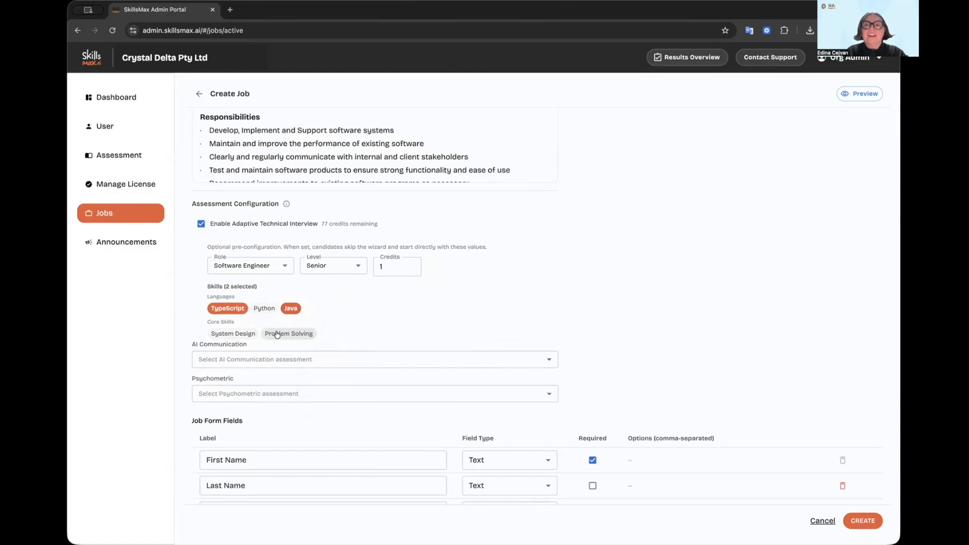
pyautogui.click(242, 335)
pyautogui.click(278, 334)
# - Assign the Ai-Powered Communication Assessment and the Psychometric Assessment to the job
pyautogui.scroll(-3, 662, 323)
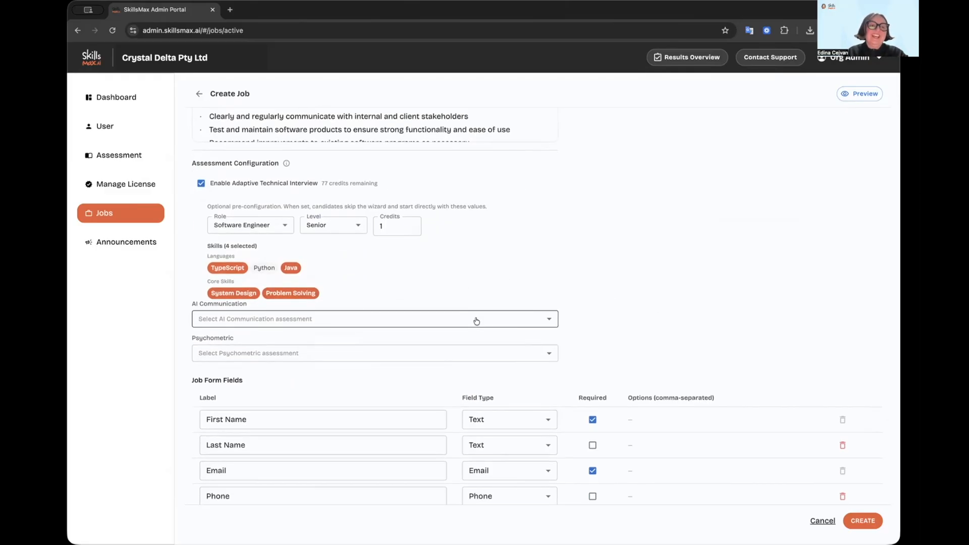
pyautogui.click(477, 320)
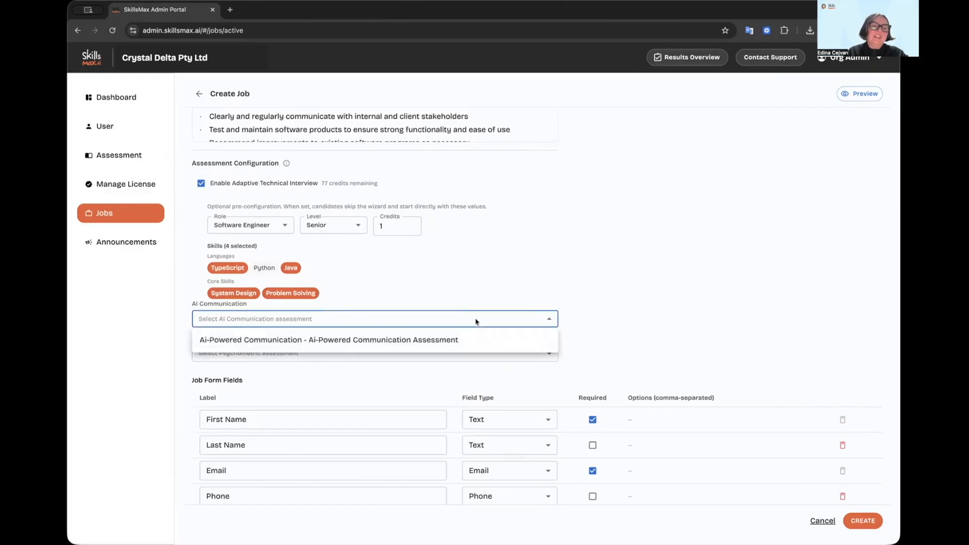
pyautogui.click(449, 344)
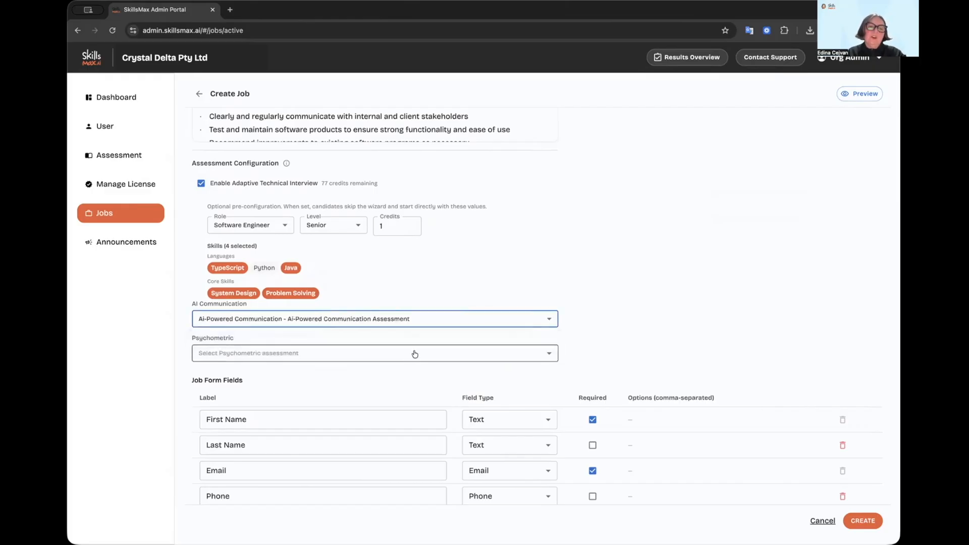
pyautogui.click(414, 354)
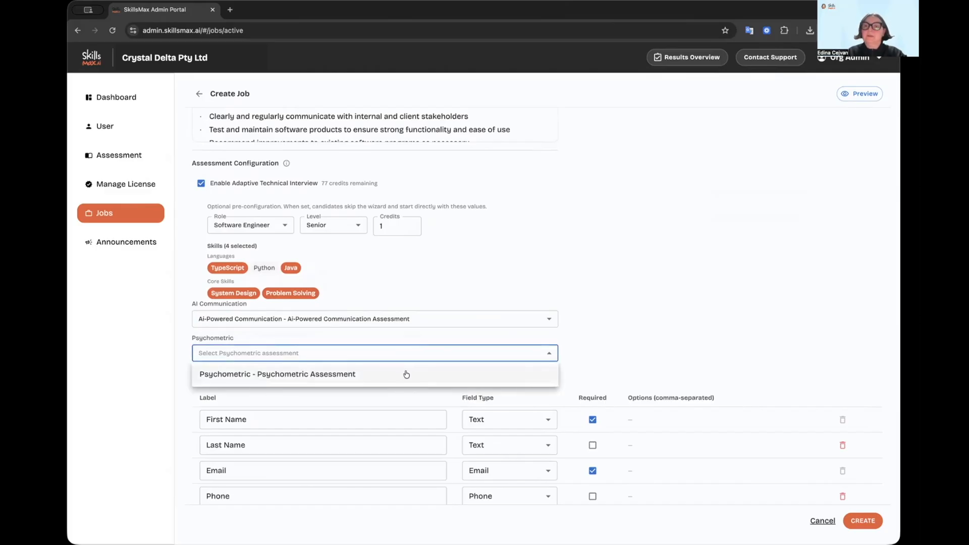
pyautogui.click(407, 374)
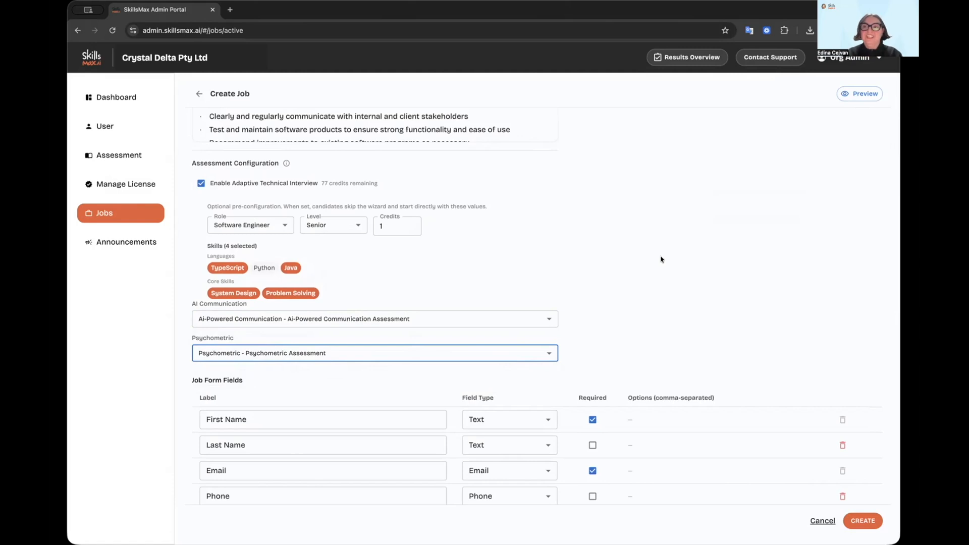
# - Browse the Experience, Compensation and Availability categories of the library of ready-made application form fields
pyautogui.scroll(-3, 661, 259)
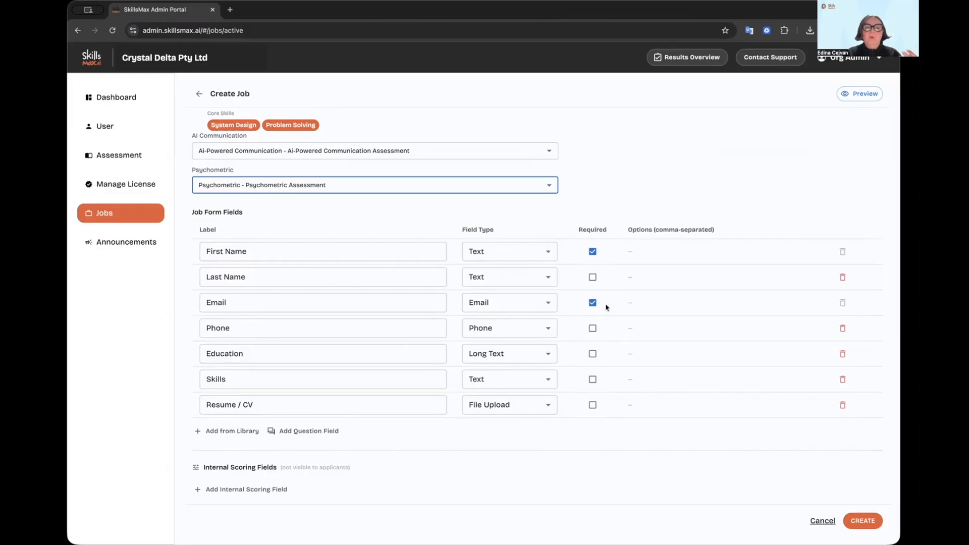
pyautogui.scroll(-1, 568, 386)
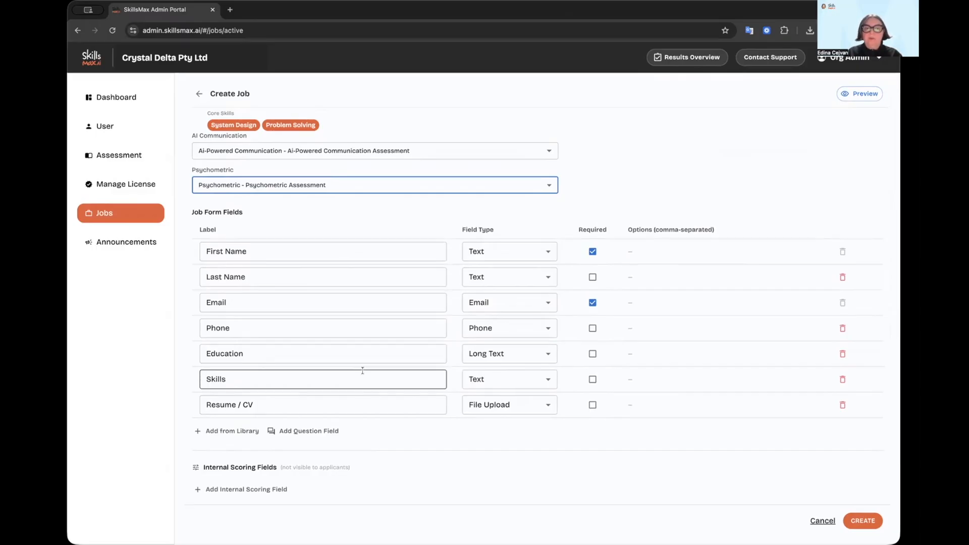
pyautogui.click(231, 431)
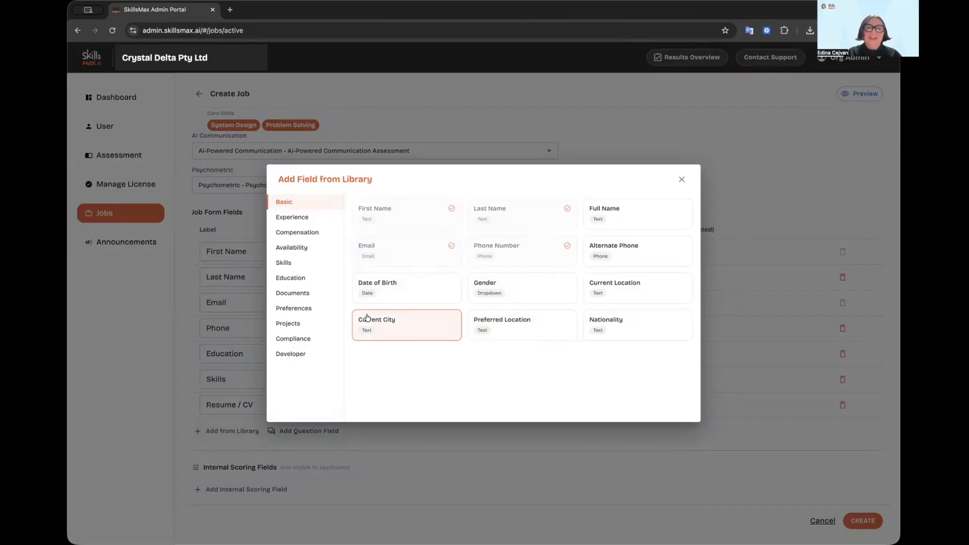
pyautogui.click(288, 219)
pyautogui.click(300, 232)
pyautogui.click(301, 247)
pyautogui.click(681, 179)
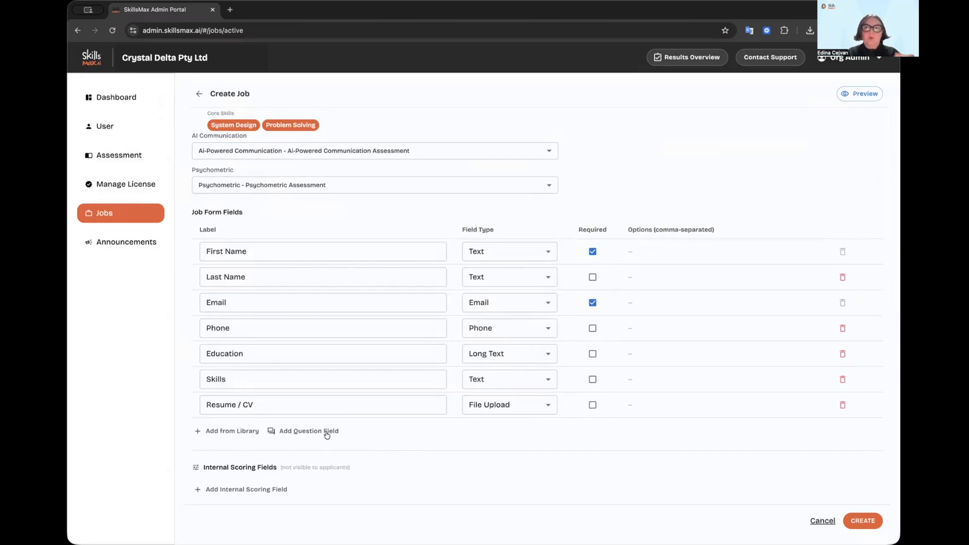
# - Add a dropdown question "Are you a citizen or permanent resident" with the options Yes, No to the job form
pyautogui.click(326, 433)
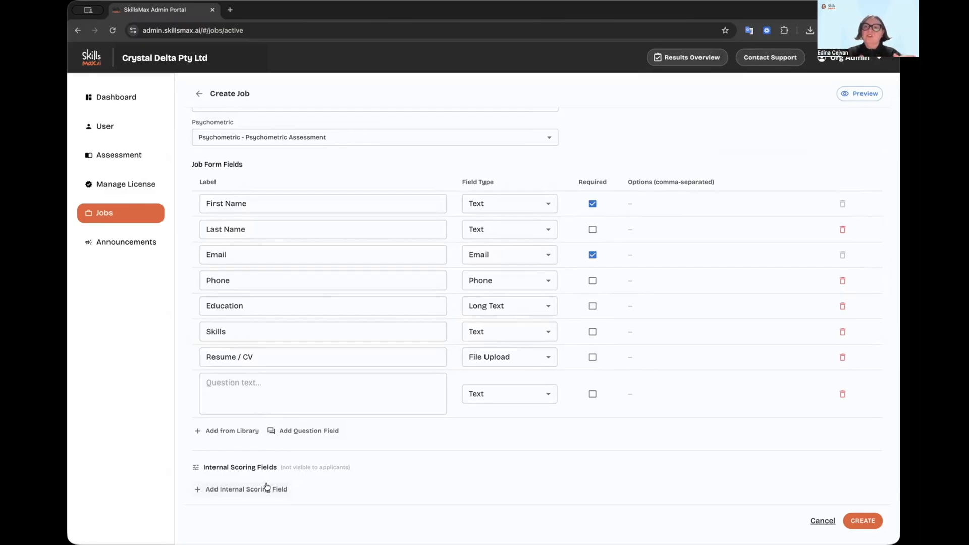
pyautogui.click(304, 384)
pyautogui.write('Are you a citizen or permanent resident')
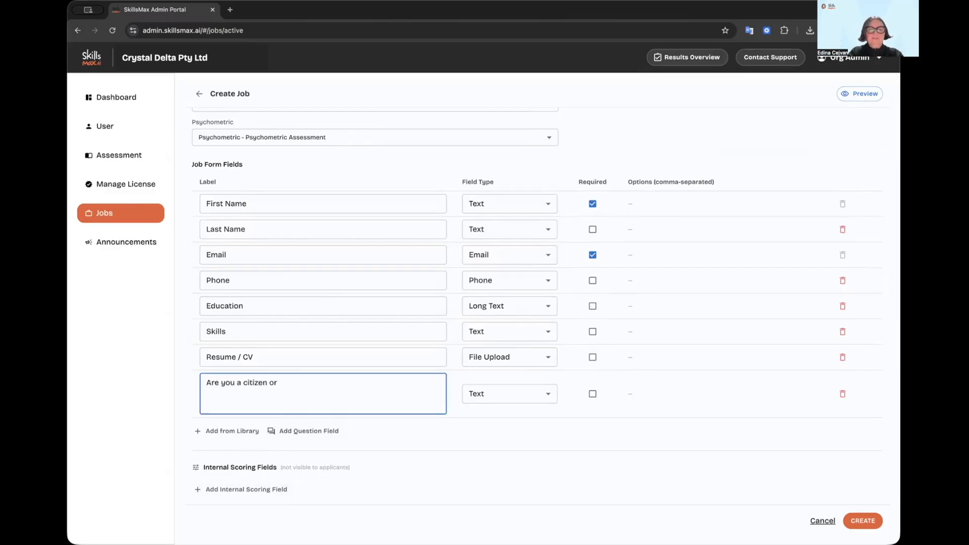
pyautogui.click(509, 394)
pyautogui.click(491, 402)
pyautogui.click(706, 389)
pyautogui.write('Yes, No')
# - Add a dropdown question "How many years experience do you have?" with the options 1-2.5, 3-5.5, 6+
pyautogui.click(308, 432)
pyautogui.click(304, 383)
pyautogui.write('How many years experience do you have?')
pyautogui.click(509, 394)
pyautogui.click(491, 402)
pyautogui.click(707, 389)
pyautogui.write('1-2.5, 3-5.5, 6+')
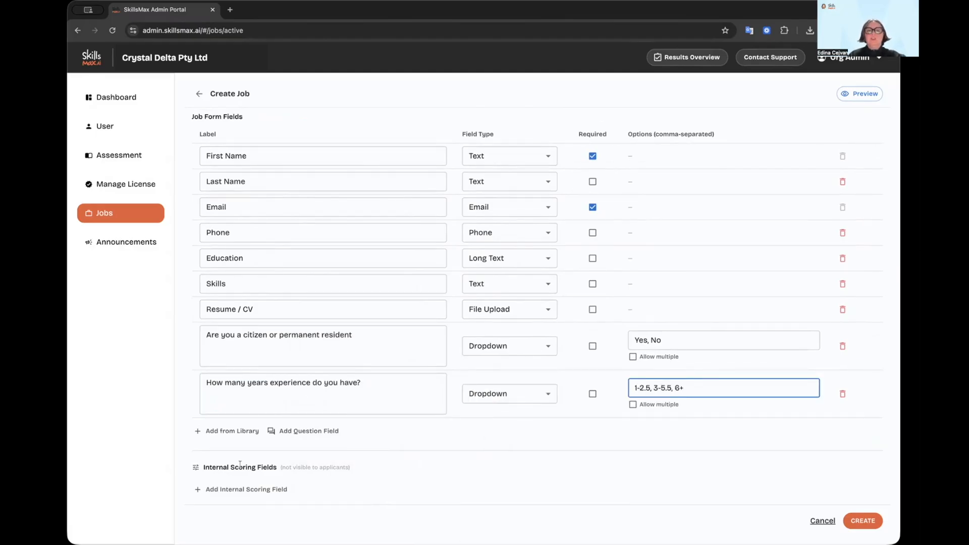
# - Add two internal scoring text fields: "Citizen" with the value Yes, and "year experience" with the values 3-5.5, 6+
pyautogui.click(235, 490)
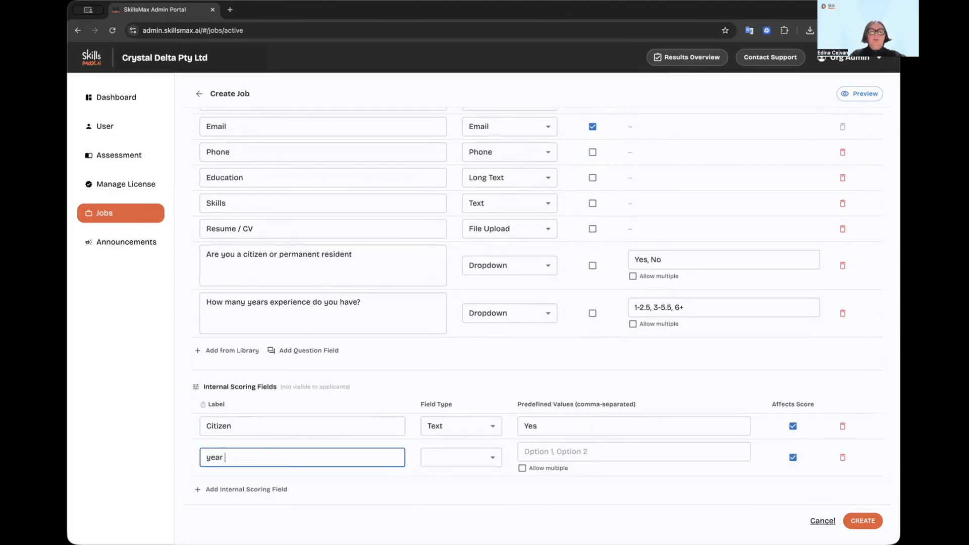
pyautogui.write('experience')
pyautogui.click(533, 463)
pyautogui.write('3-5.5, 6')
# - Make the Resume / CV file upload a required field in the job form
pyautogui.scroll(2, 736, 374)
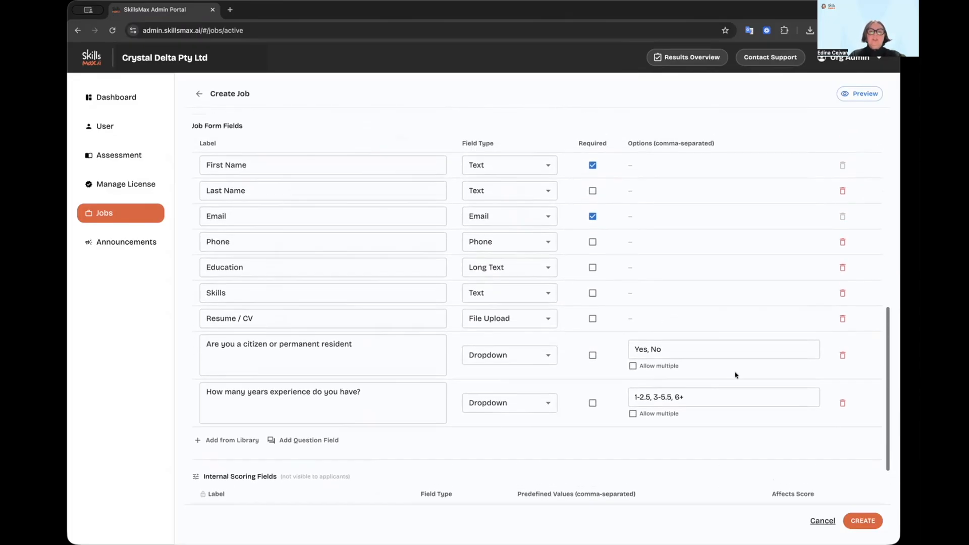
pyautogui.scroll(1, 545, 343)
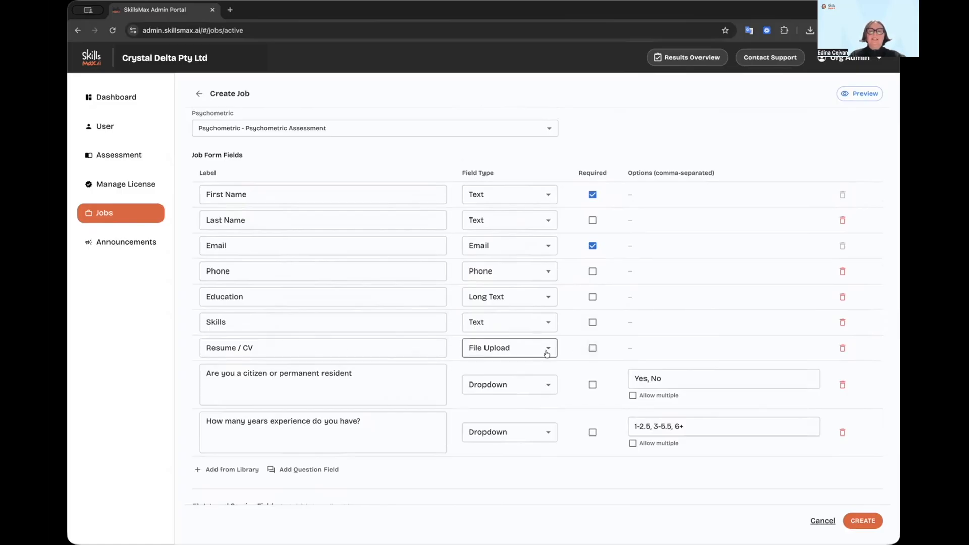
pyautogui.click(593, 348)
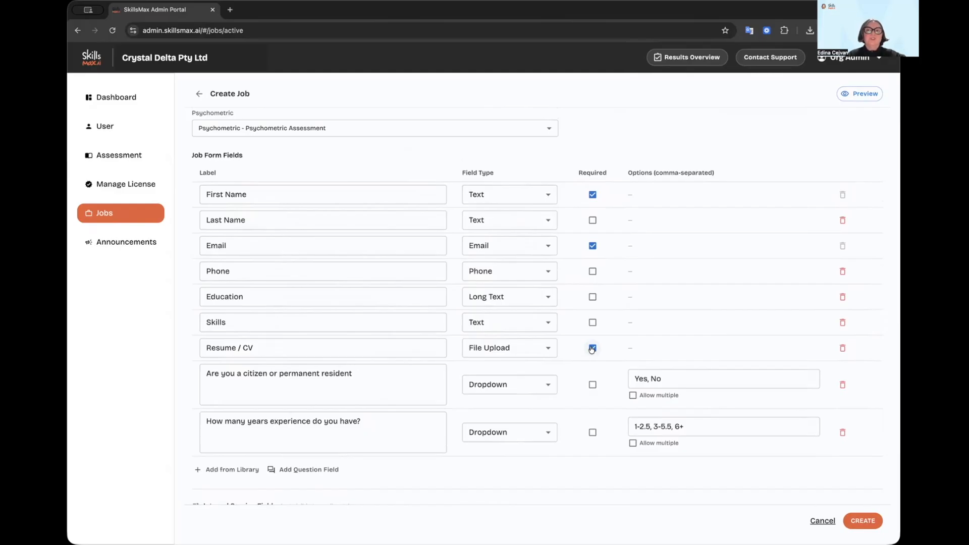
# - Review the assessment configuration and form fields, and create the job
pyautogui.scroll(6, 568, 348)
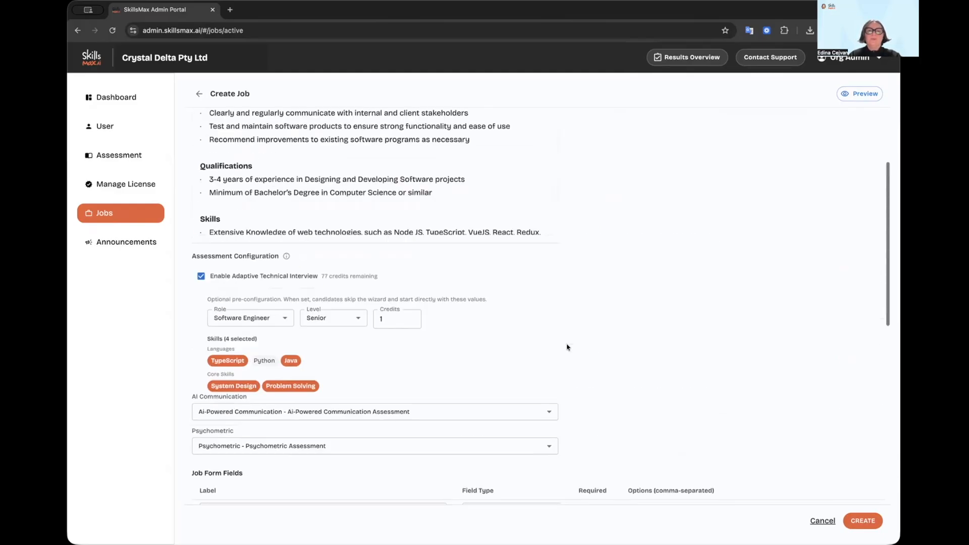
pyautogui.scroll(-9, 568, 348)
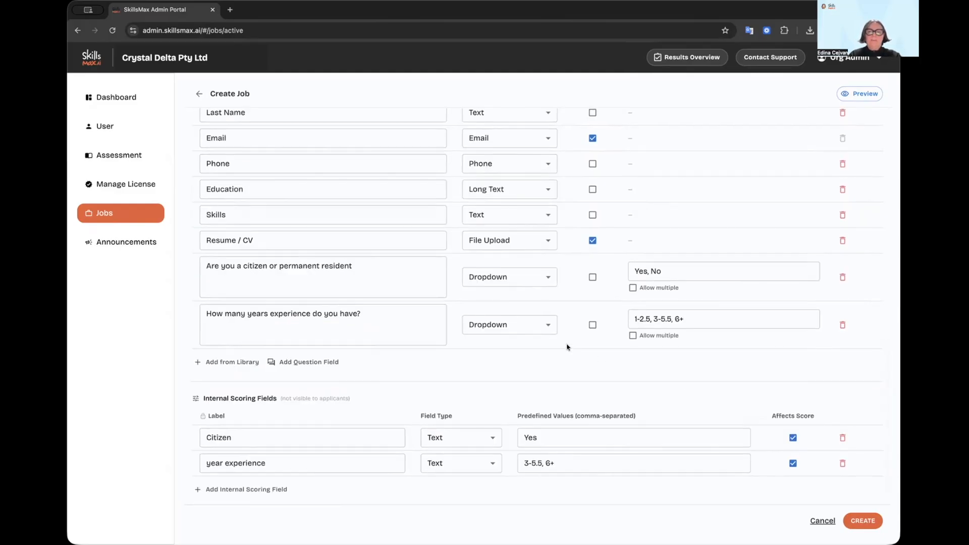
pyautogui.click(859, 522)
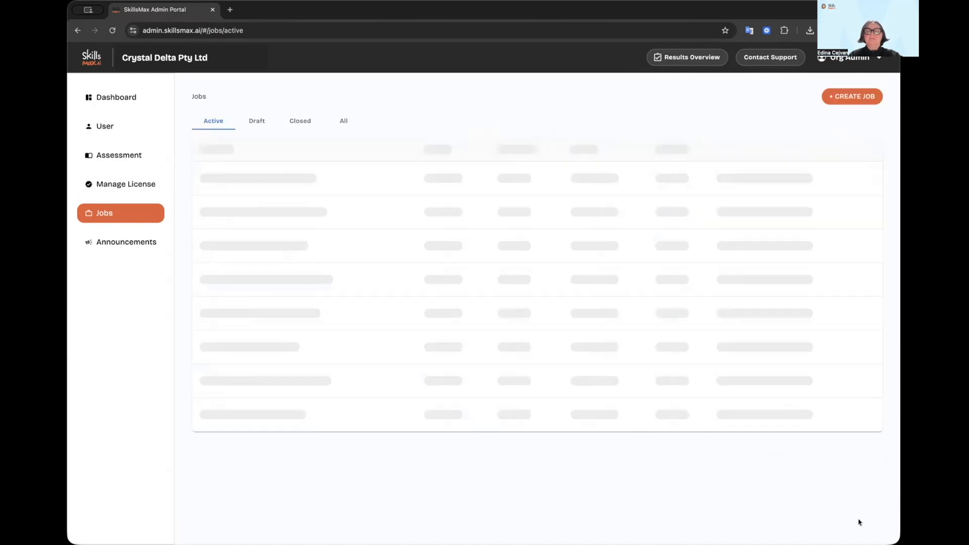
# - Publish the Software Engineer - Full Stack job from the drafts and show the active jobs
pyautogui.click(255, 119)
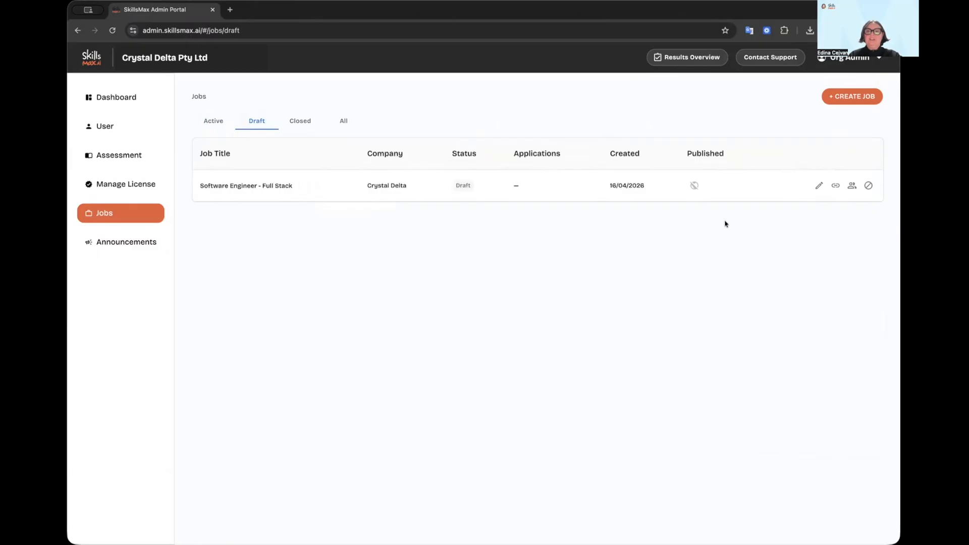
pyautogui.click(694, 186)
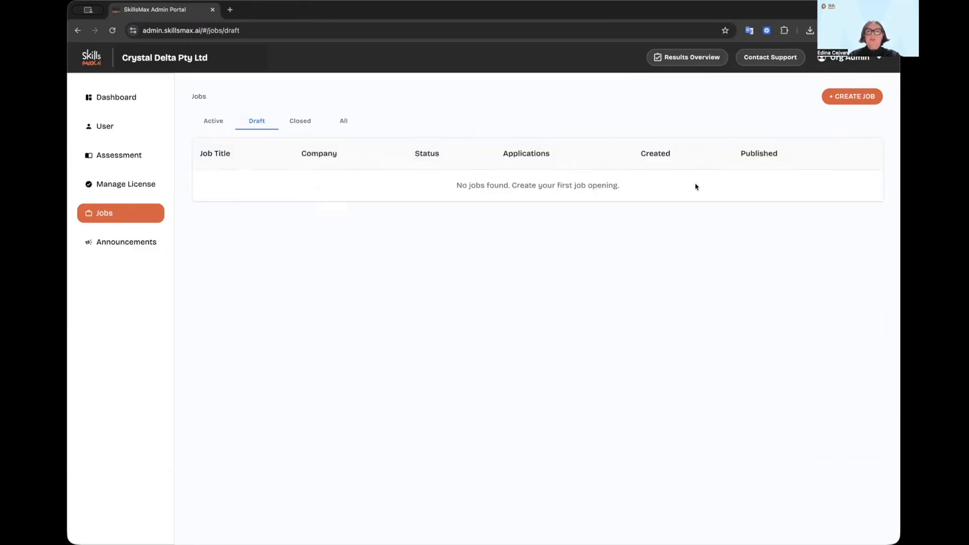
pyautogui.click(213, 122)
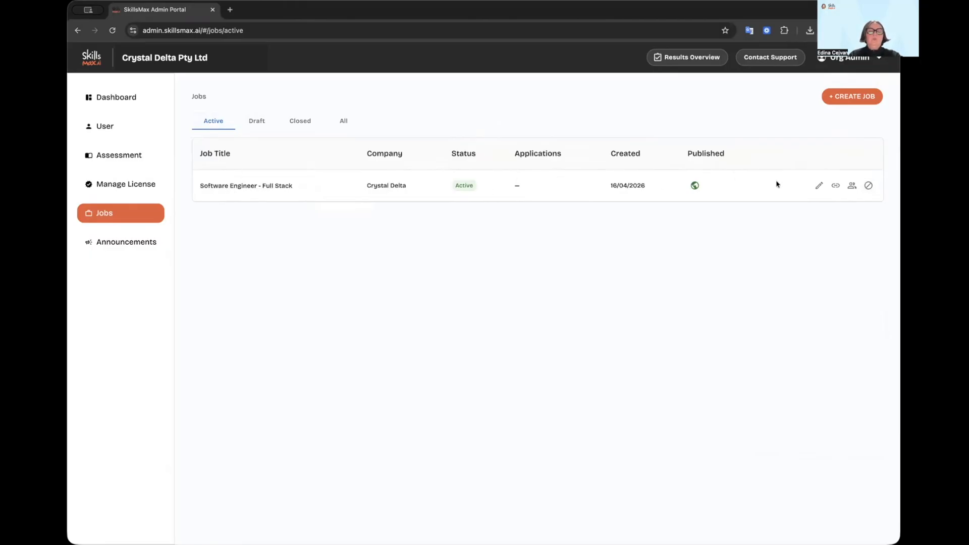
# - Preview the application form of the active Software Engineer - Full Stack job, and leave the job editor without changes
pyautogui.click(818, 186)
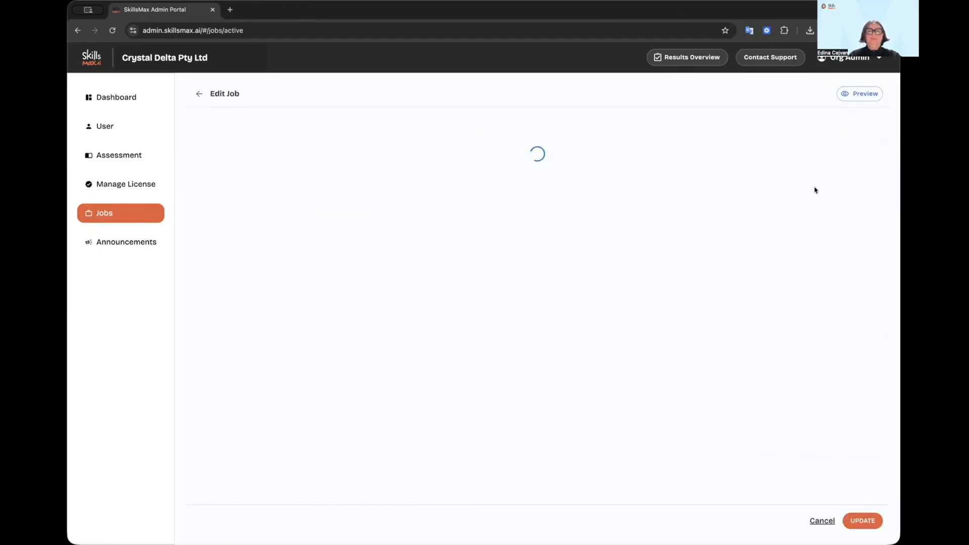
pyautogui.click(846, 96)
pyautogui.scroll(-8, 657, 328)
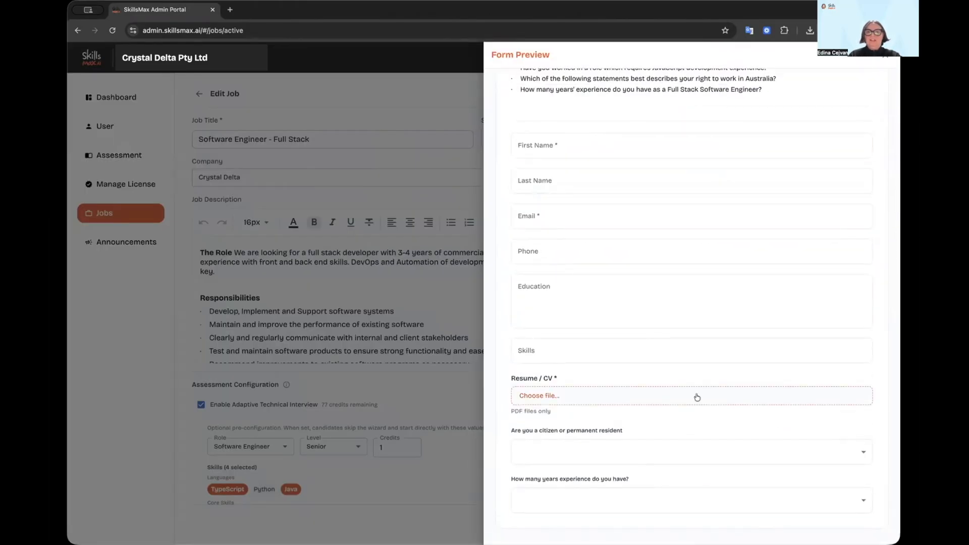
pyautogui.scroll(6, 697, 396)
pyautogui.scroll(-1, 755, 253)
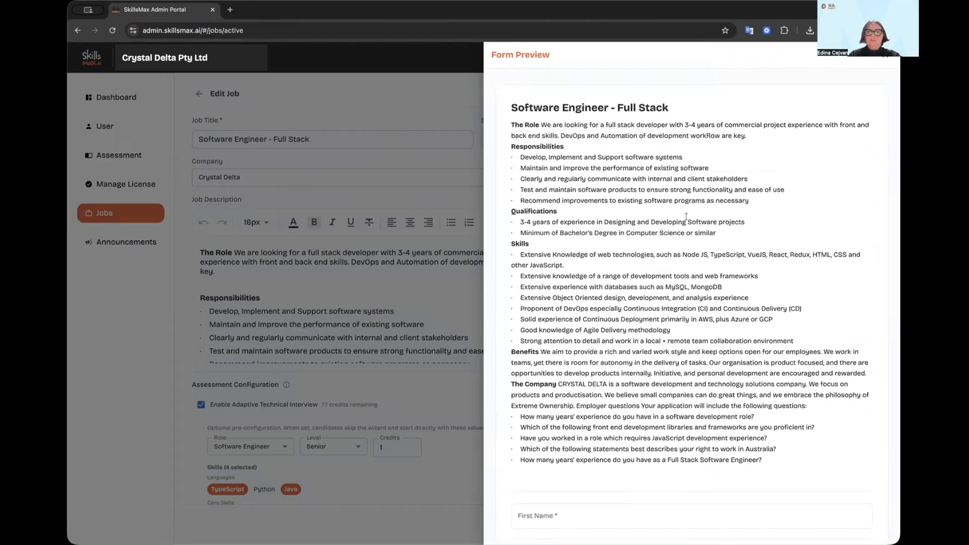
pyautogui.click(885, 58)
pyautogui.click(820, 524)
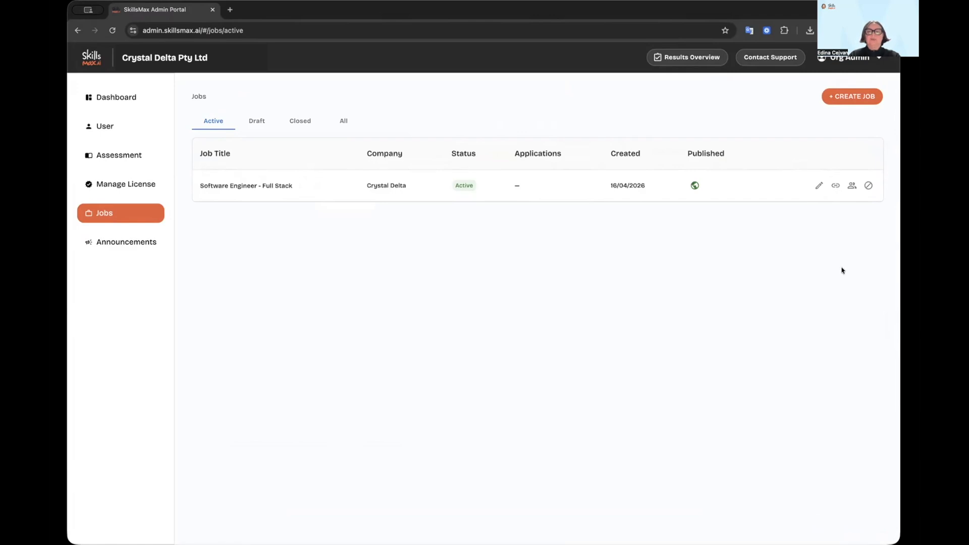
# - Bring up the share links for the Software Engineer - Full Stack job and copy the Referral link
pyautogui.click(836, 186)
pyautogui.click(605, 326)
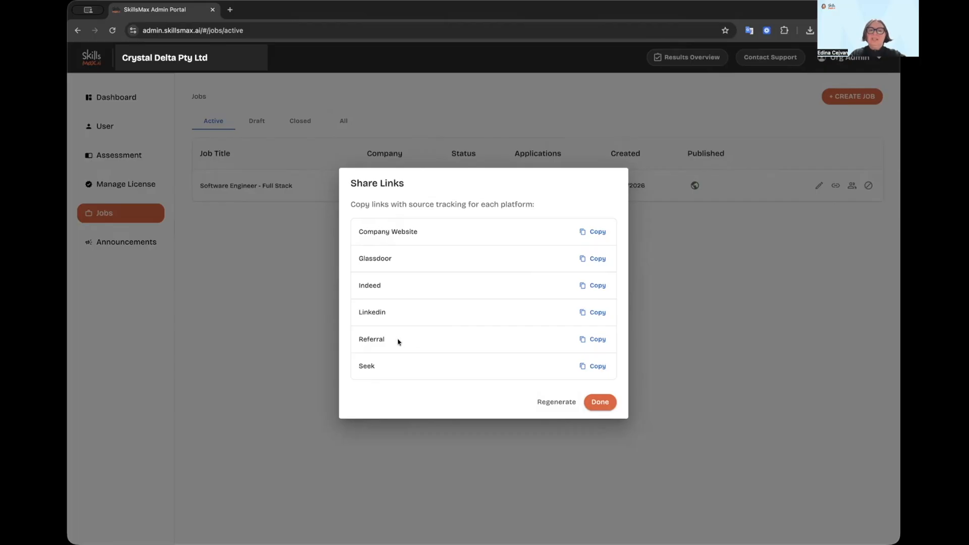
pyautogui.click(593, 344)
# - Open the copied Referral link in a new browser tab and look through the job page
pyautogui.click(230, 14)
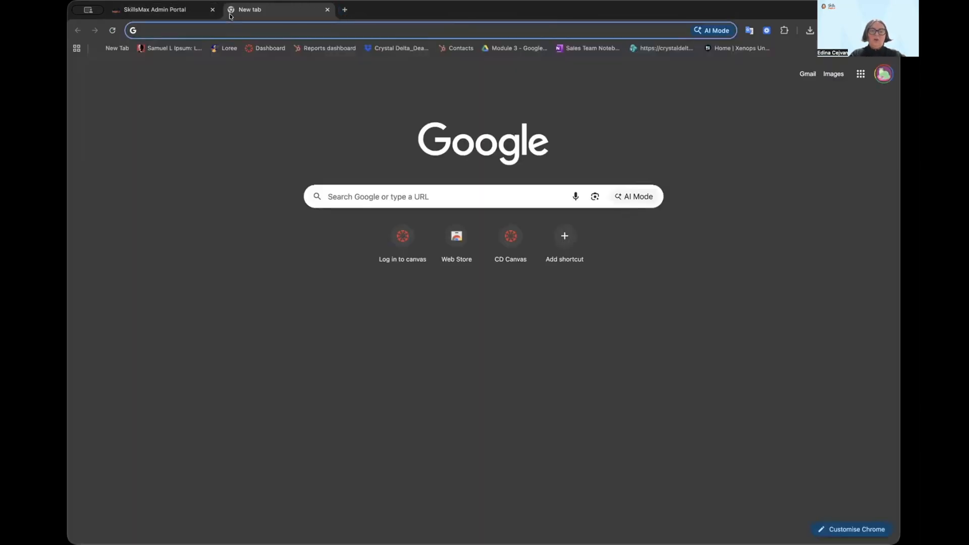
pyautogui.hotkey('ctrl', 'v')
pyautogui.press('Return')
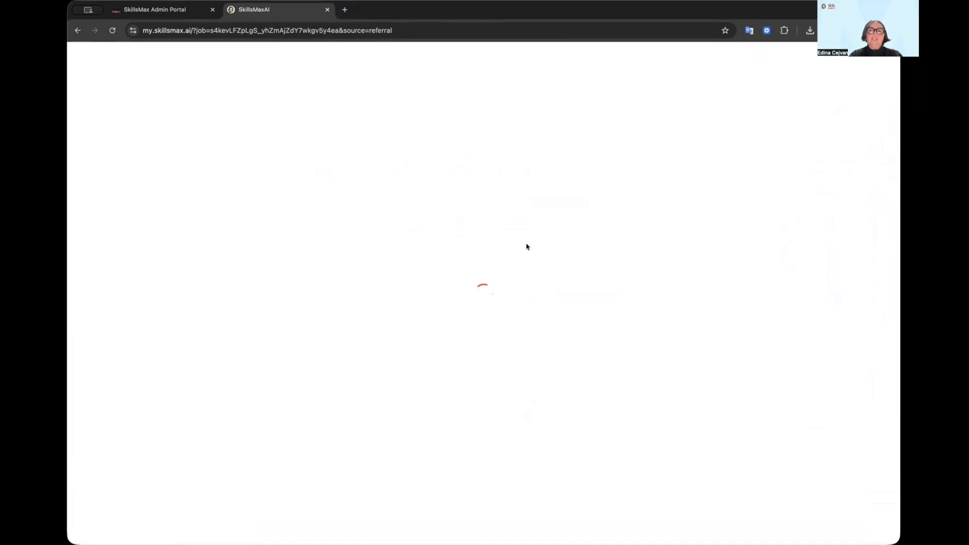
pyautogui.scroll(-15, 527, 246)
pyautogui.scroll(15, 526, 241)
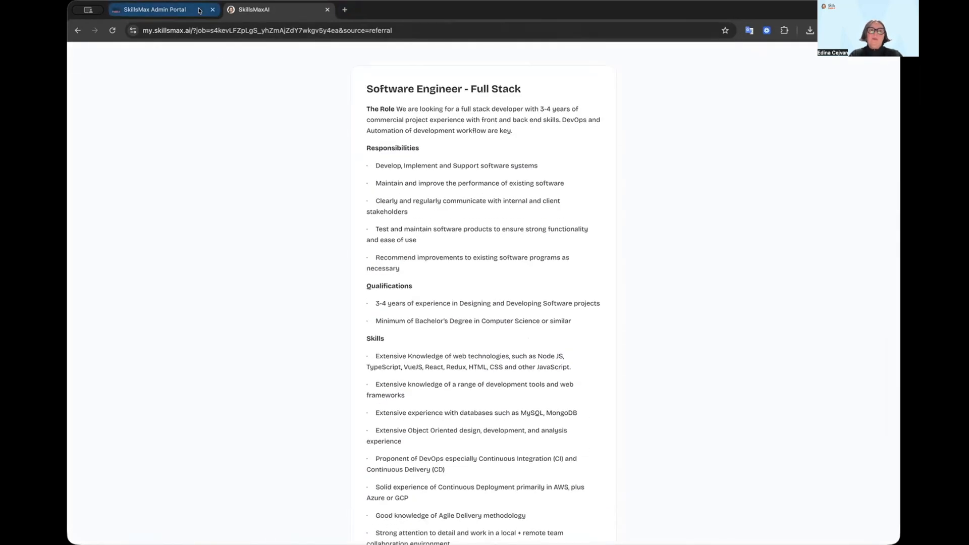
# - Copy the job's Linkedin share link from the admin portal and open it in another new browser tab
pyautogui.click(200, 10)
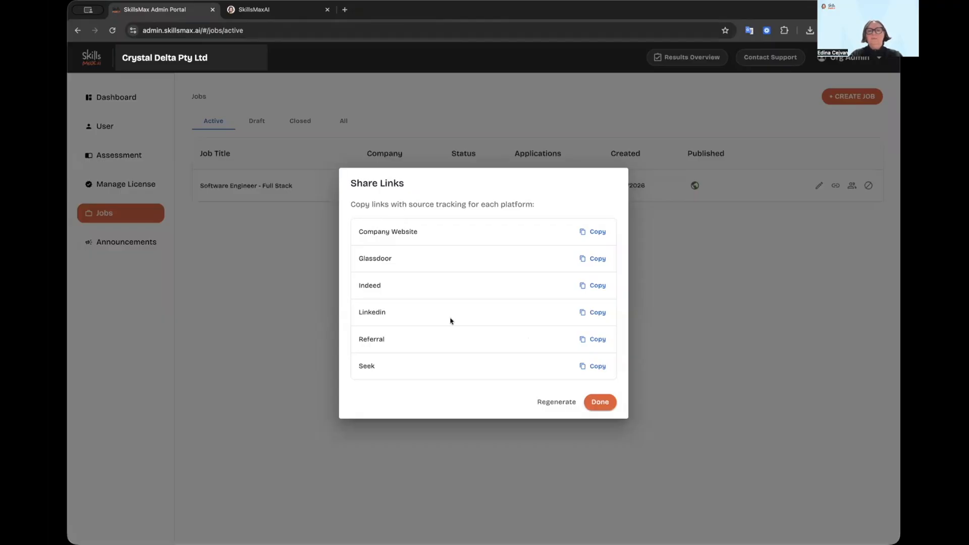
pyautogui.click(599, 311)
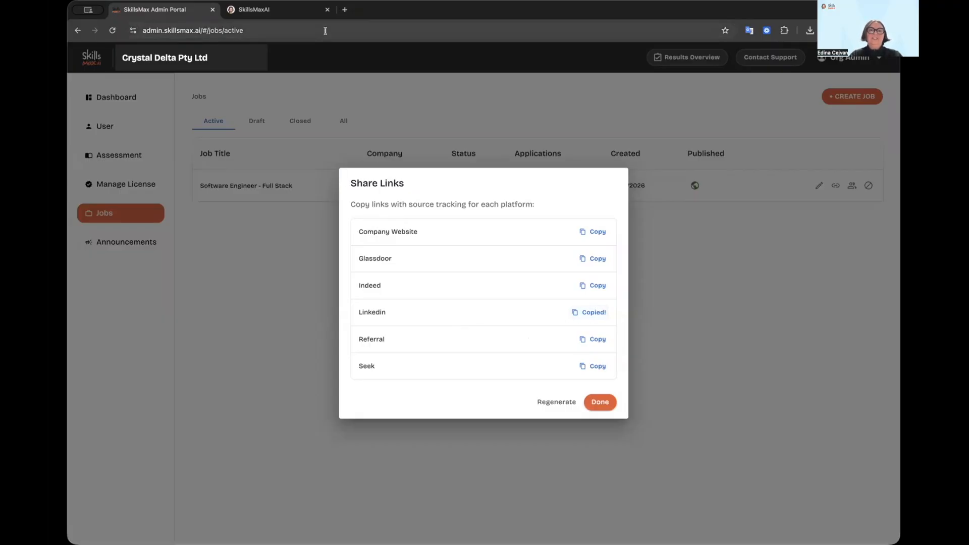
pyautogui.click(345, 9)
pyautogui.click(342, 29)
pyautogui.hotkey('ctrl', 'v')
pyautogui.press('Return')
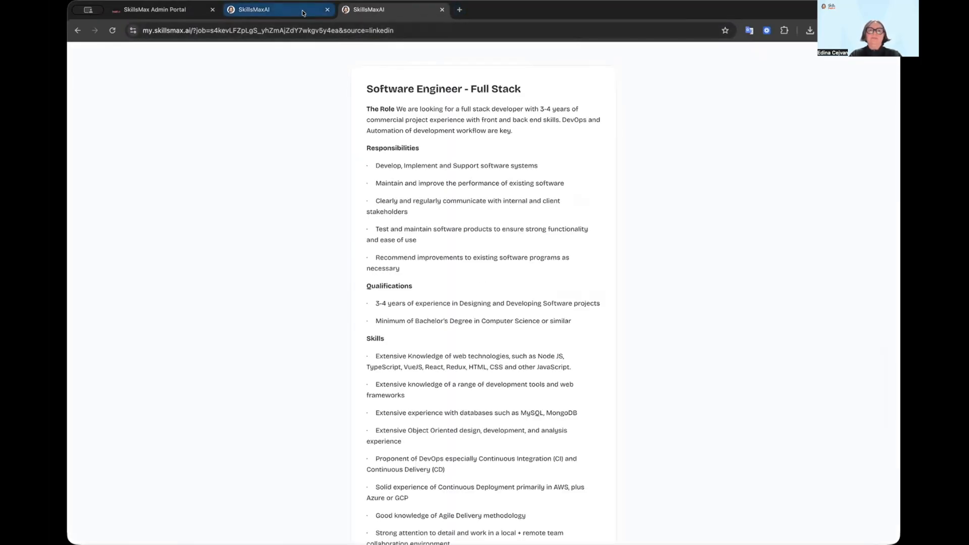
# - Return to the Referral job page and examine the posting from the role description through to the application form
pyautogui.click(305, 12)
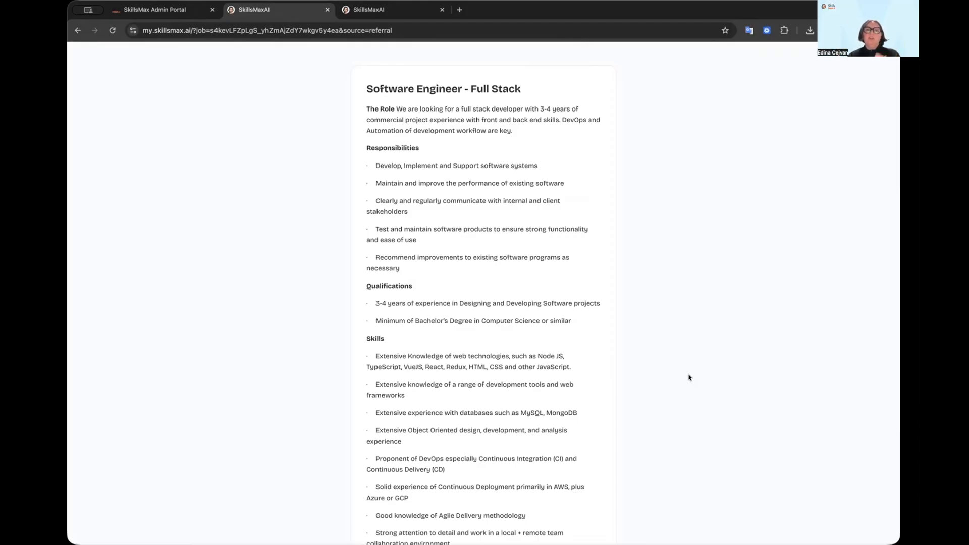
pyautogui.scroll(-1, 690, 377)
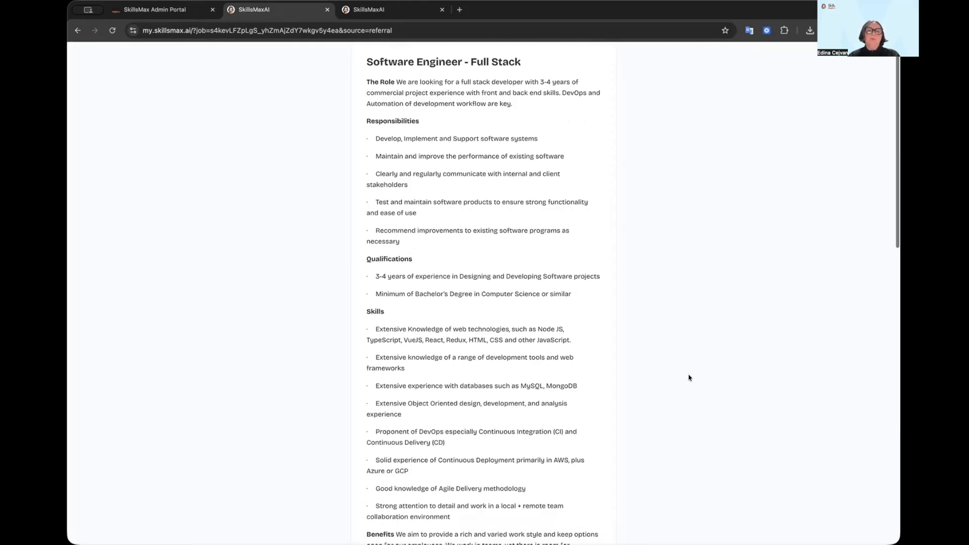
pyautogui.scroll(-1, 689, 377)
pyautogui.scroll(2, 689, 378)
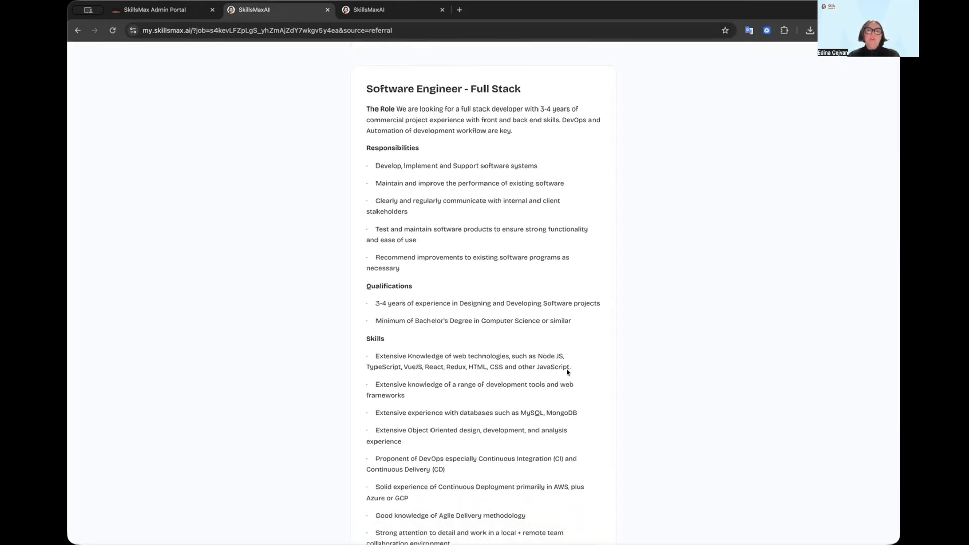
pyautogui.scroll(-10, 707, 301)
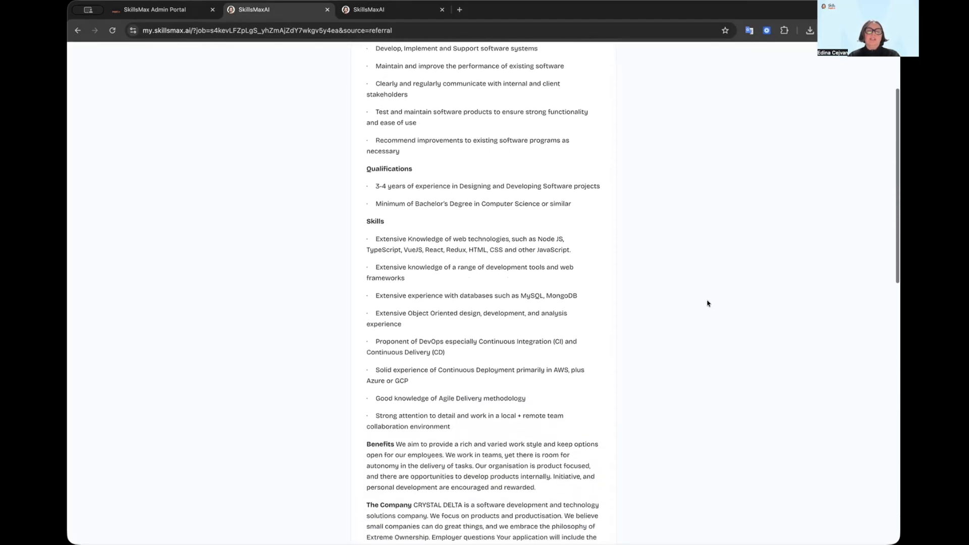
pyautogui.scroll(-15, 708, 303)
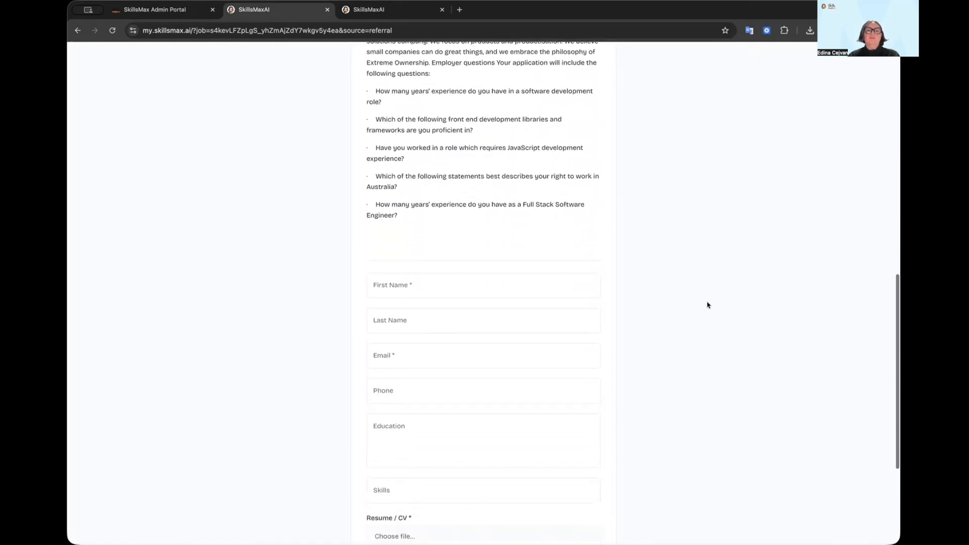
pyautogui.scroll(-3, 708, 305)
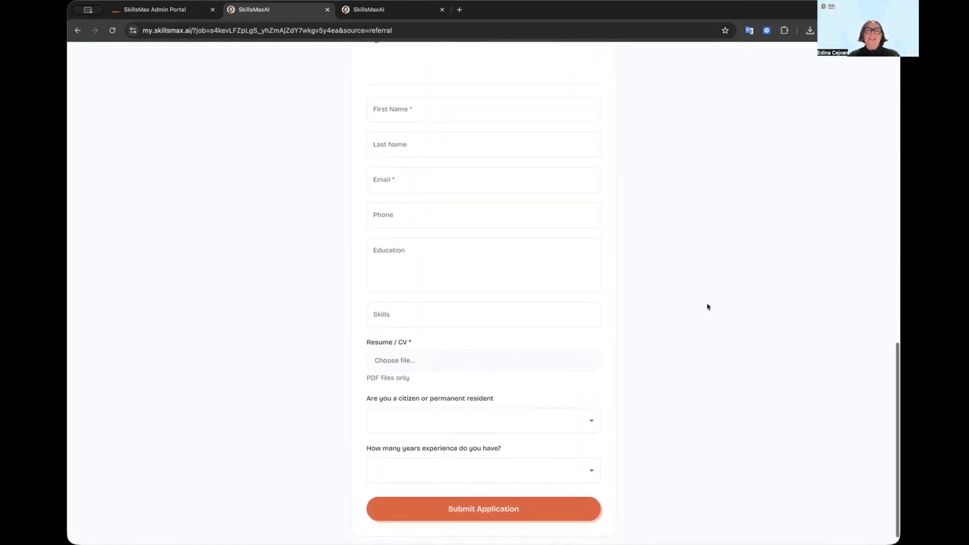
pyautogui.scroll(-1, 707, 307)
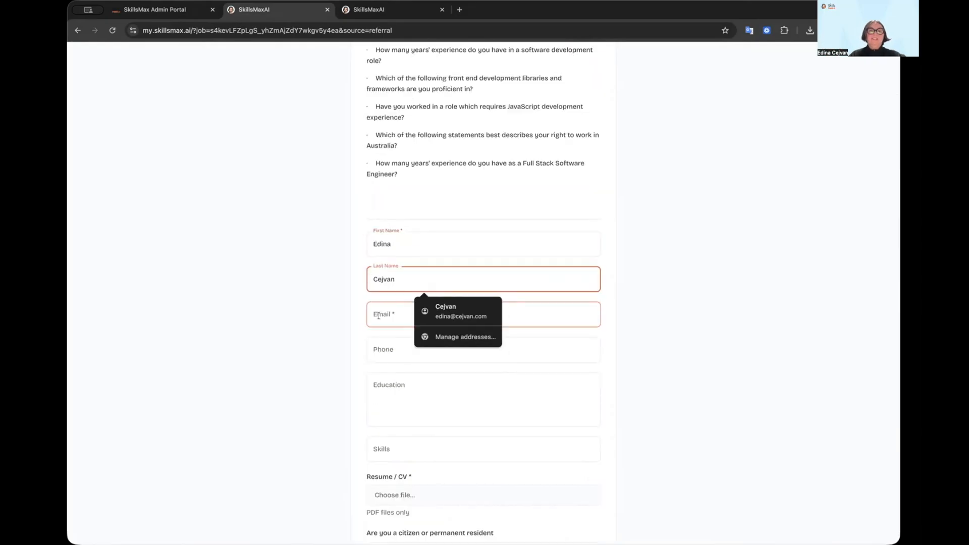
# - Complete the Referral application with the candidate's email, a PDF resume, citizenship or residency Yes and 6+ years' experience, and submit it
pyautogui.click(397, 314)
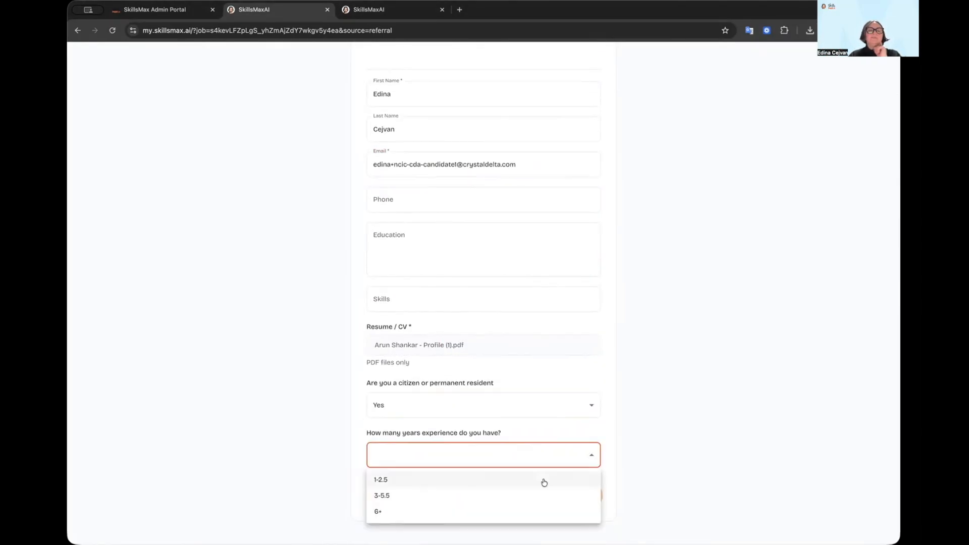
pyautogui.click(540, 511)
pyautogui.click(534, 493)
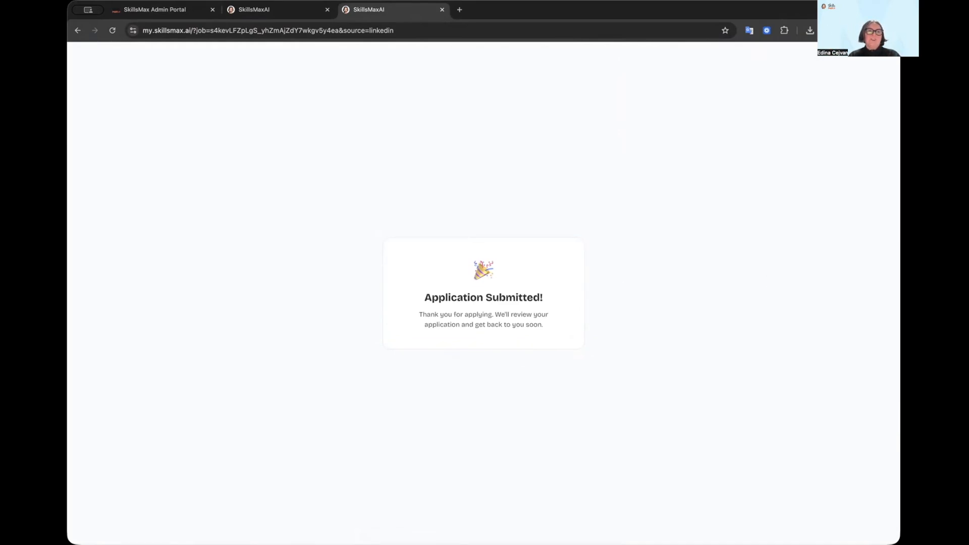
# - Return to the admin portal, refresh the active jobs and open the applicants overview for Software Engineer - Full Stack
pyautogui.click(184, 13)
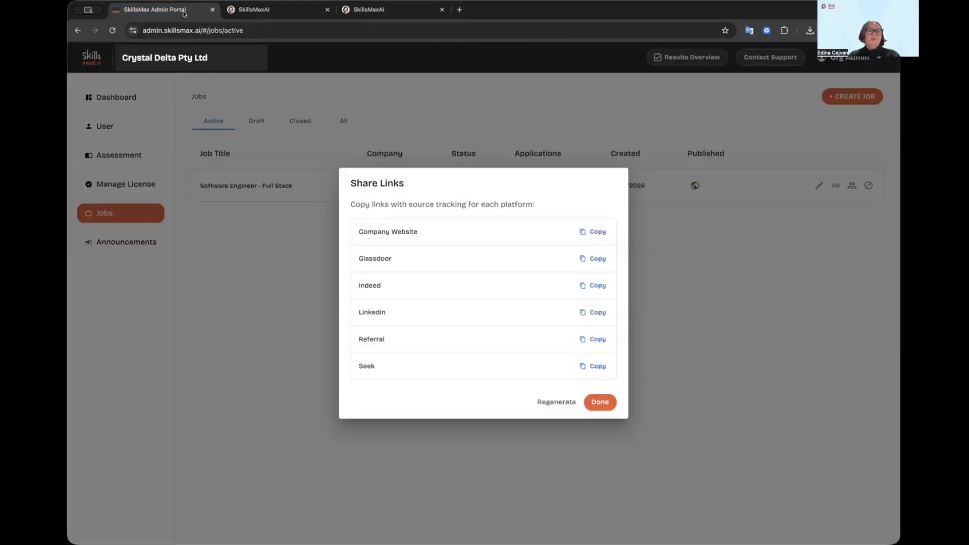
pyautogui.click(112, 31)
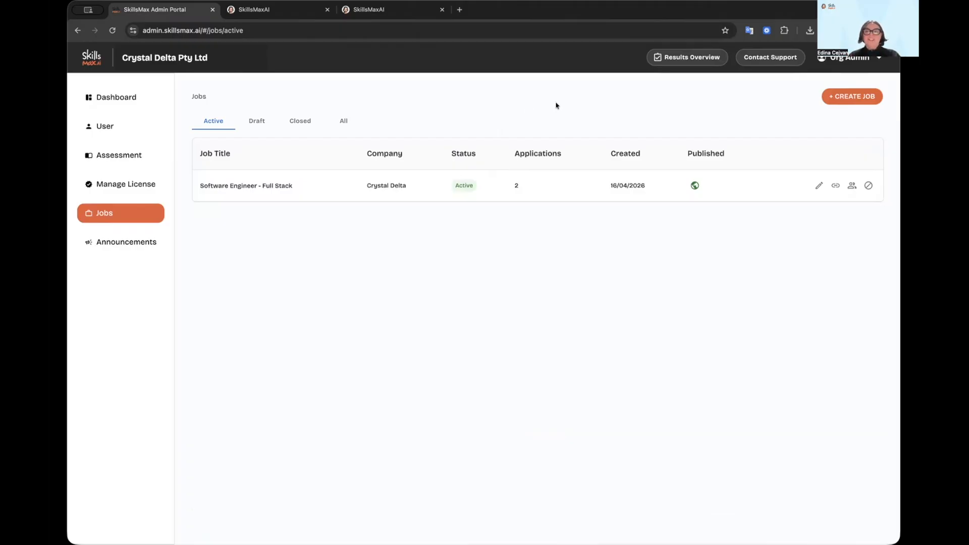
pyautogui.click(852, 186)
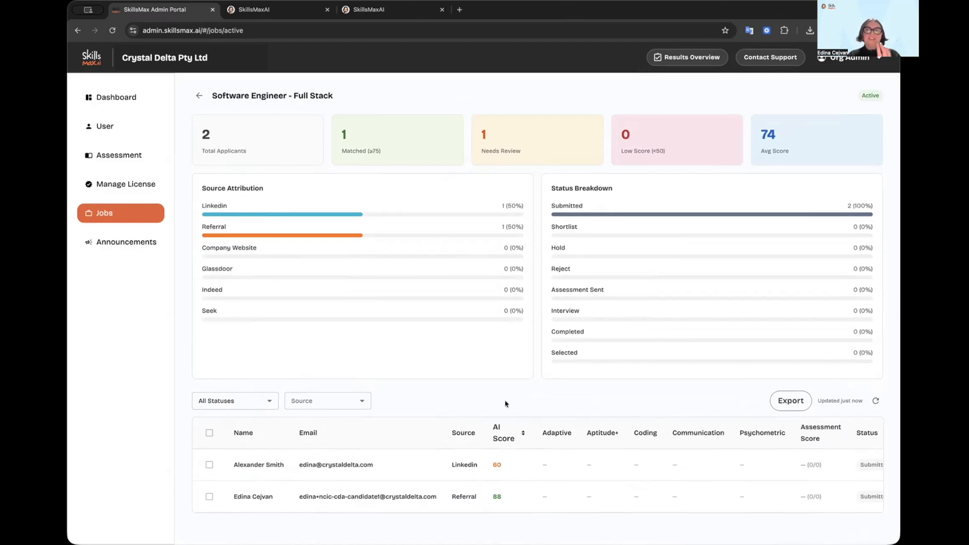
# - Open the Linkedin applicant's application details and run the Deep Analysis on it
pyautogui.click(255, 465)
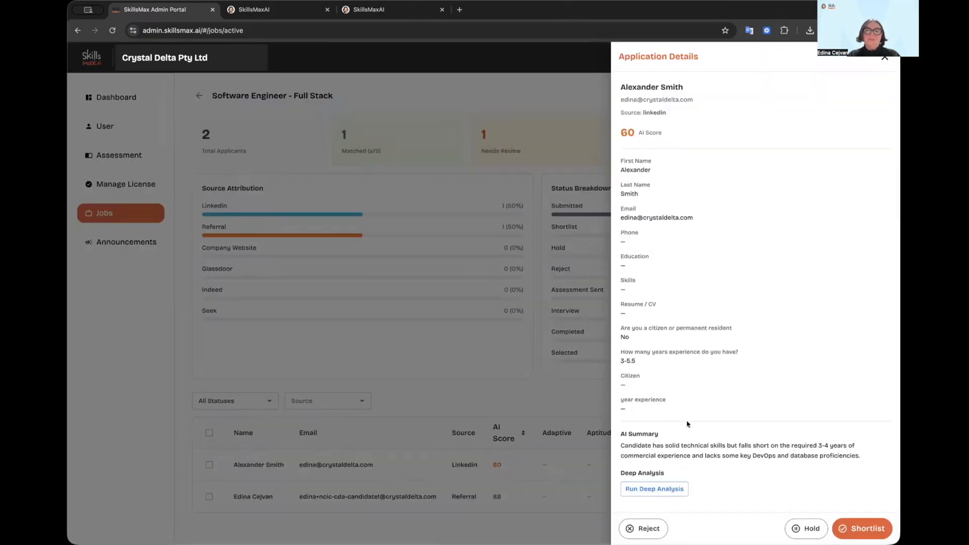
pyautogui.click(673, 488)
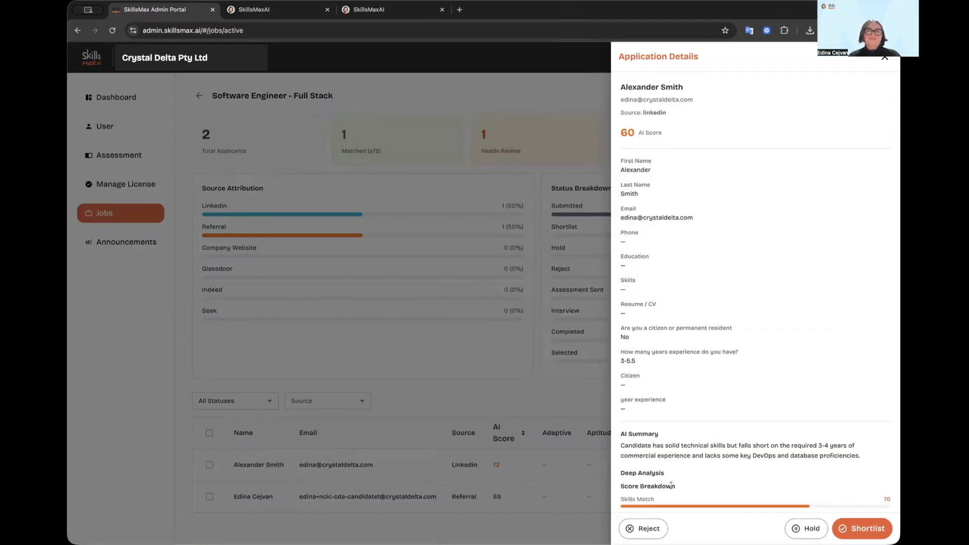
pyautogui.scroll(-5, 671, 485)
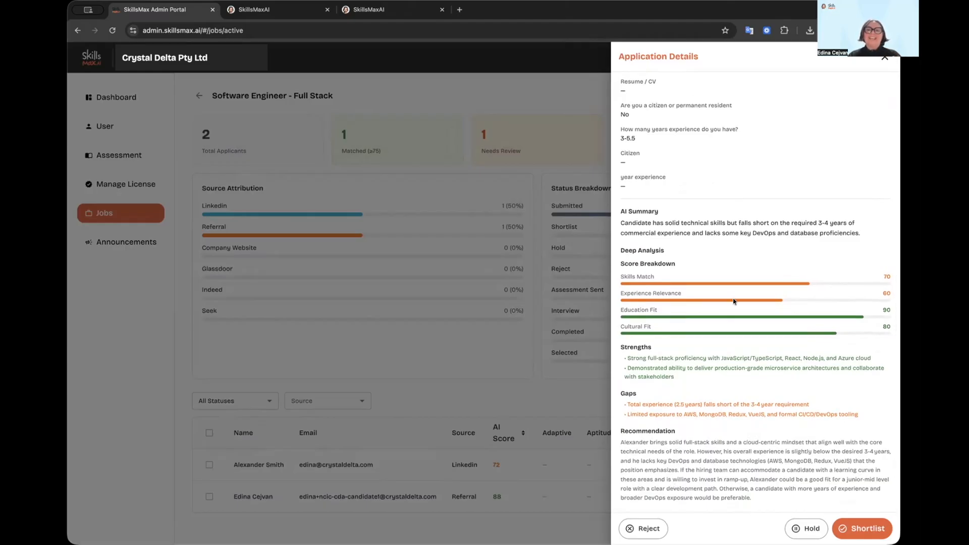
pyautogui.scroll(5, 734, 301)
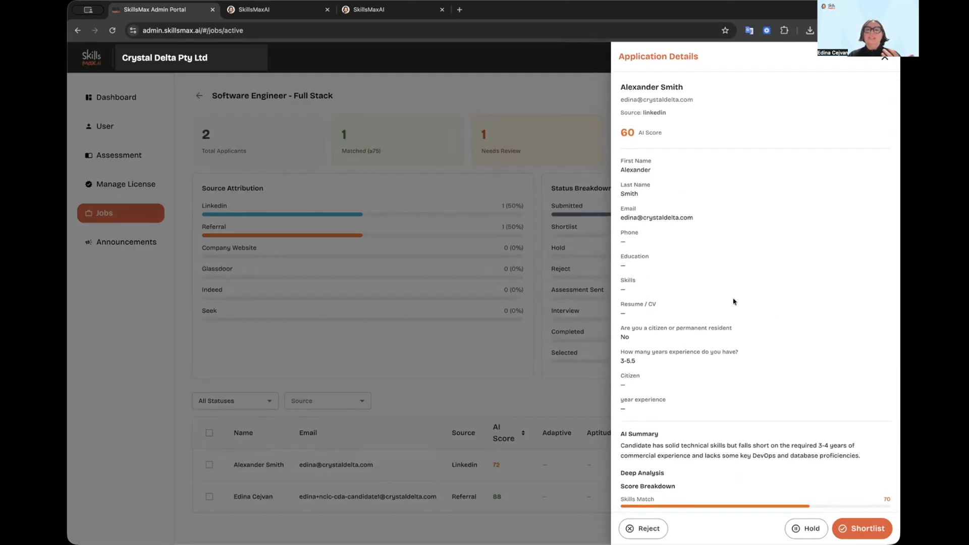
# - Read the Strengths, Gaps and Recommendation in the Linkedin applicant's Deep Analysis and close the application details
pyautogui.scroll(-5, 734, 302)
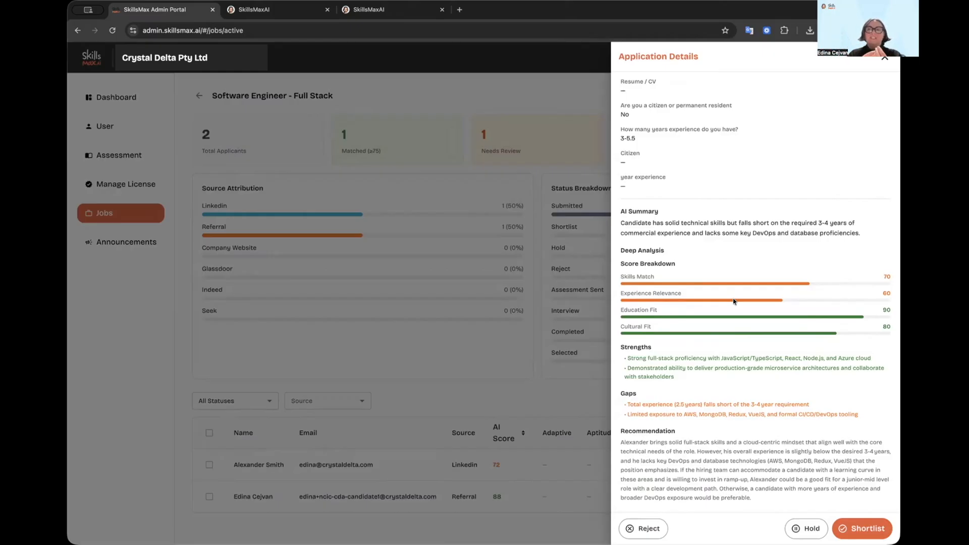
pyautogui.moveTo(625, 358); pyautogui.dragTo(712, 377)
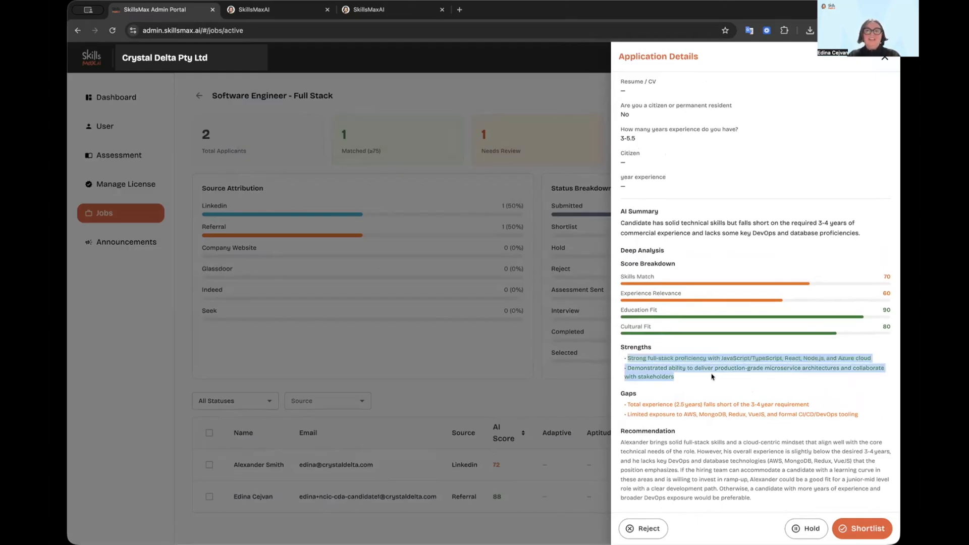
pyautogui.click(711, 378)
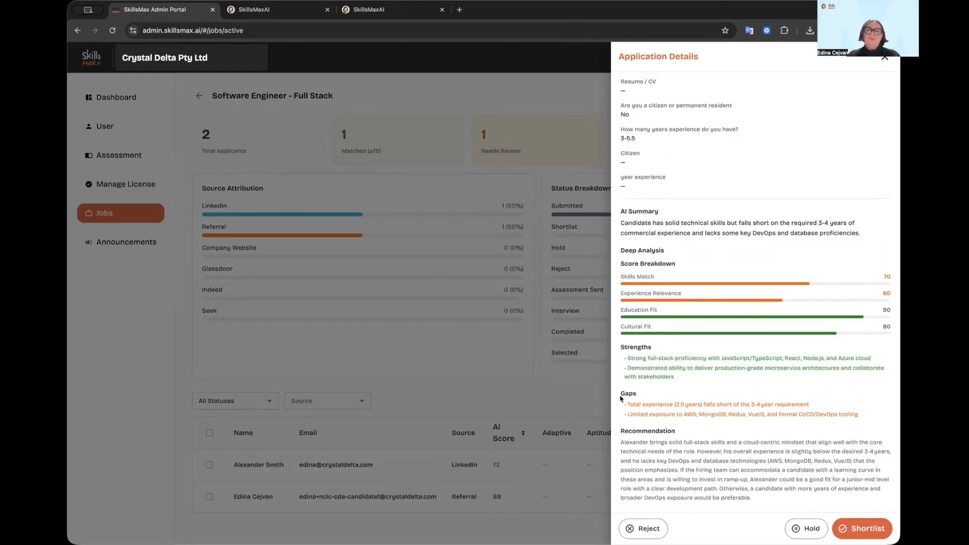
pyautogui.moveTo(621, 399); pyautogui.dragTo(860, 426)
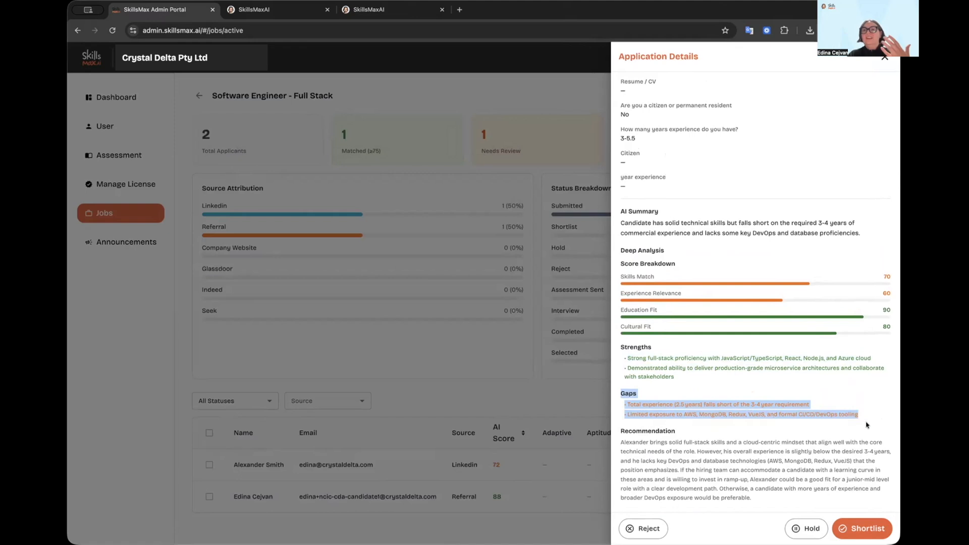
pyautogui.click(867, 426)
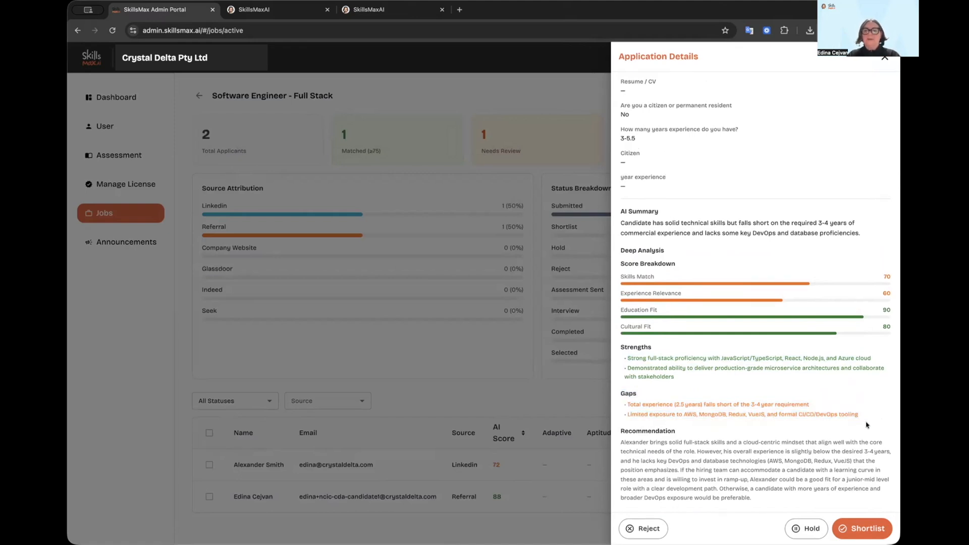
pyautogui.moveTo(867, 426); pyautogui.dragTo(792, 503)
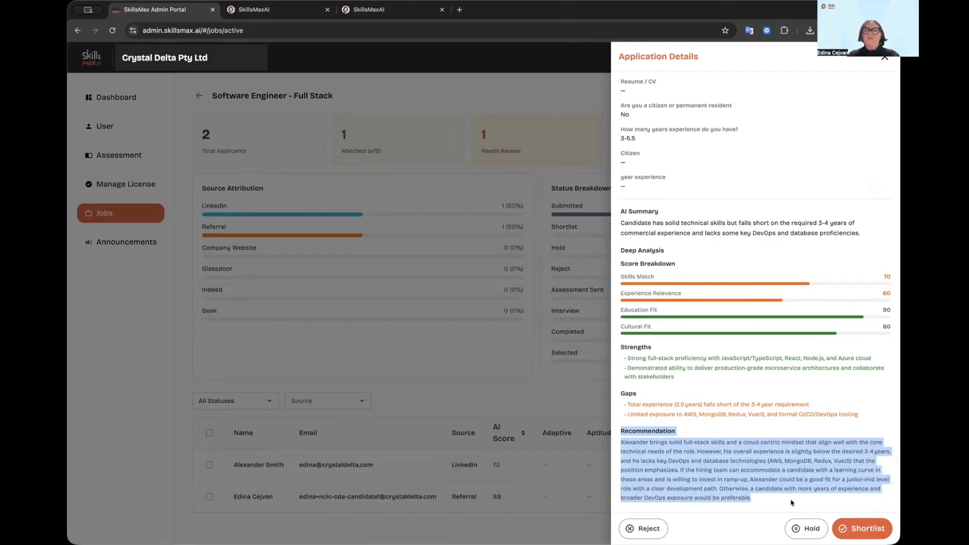
pyautogui.click(885, 57)
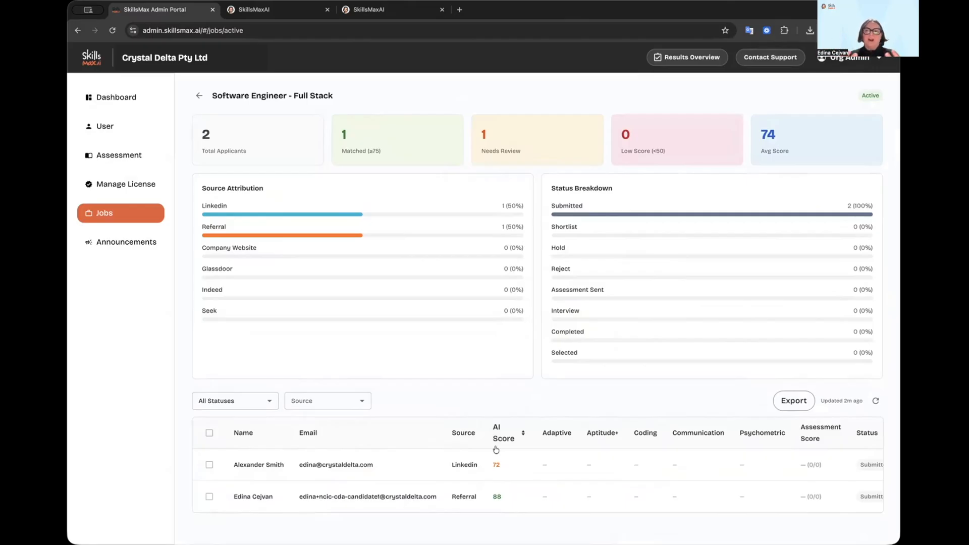
# - Open the Referral applicant's application details and run the Deep Analysis on it
pyautogui.click(247, 497)
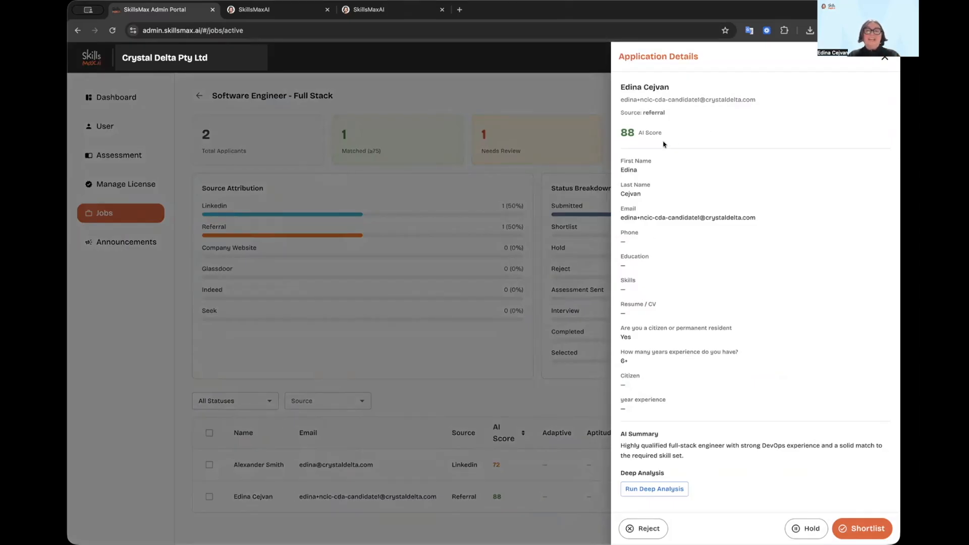
pyautogui.click(662, 490)
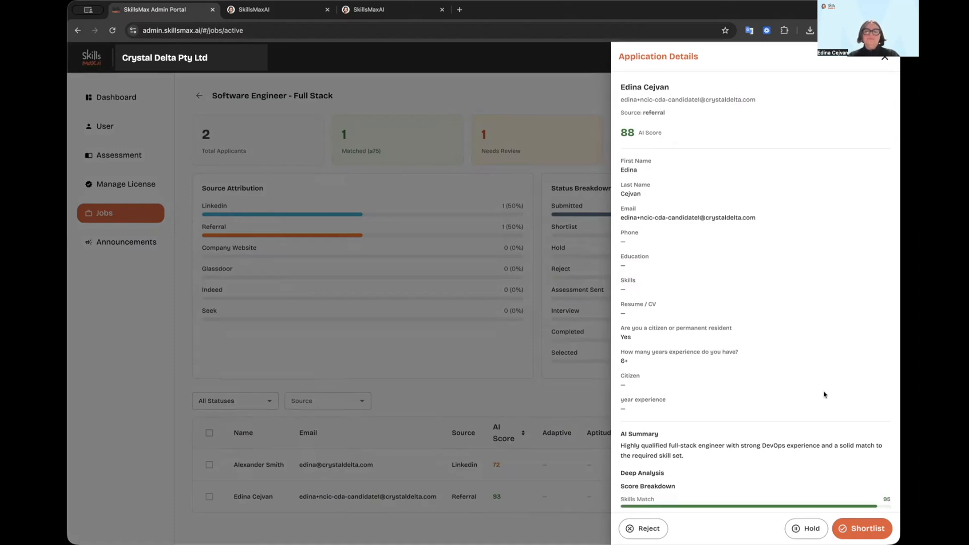
pyautogui.scroll(-5, 824, 394)
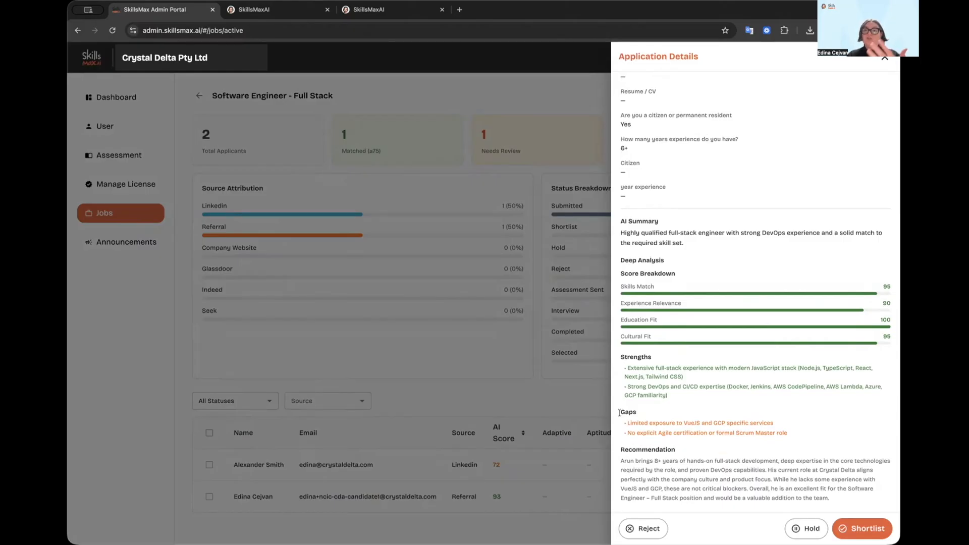
# - Read the Gaps and Recommendation in the Referral applicant's Deep Analysis
pyautogui.moveTo(620, 412); pyautogui.dragTo(805, 438)
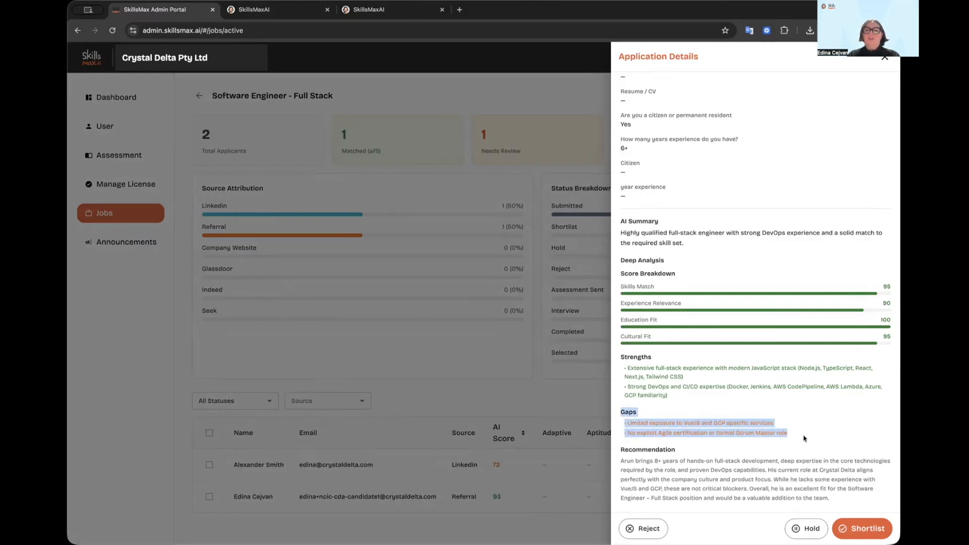
pyautogui.click(805, 438)
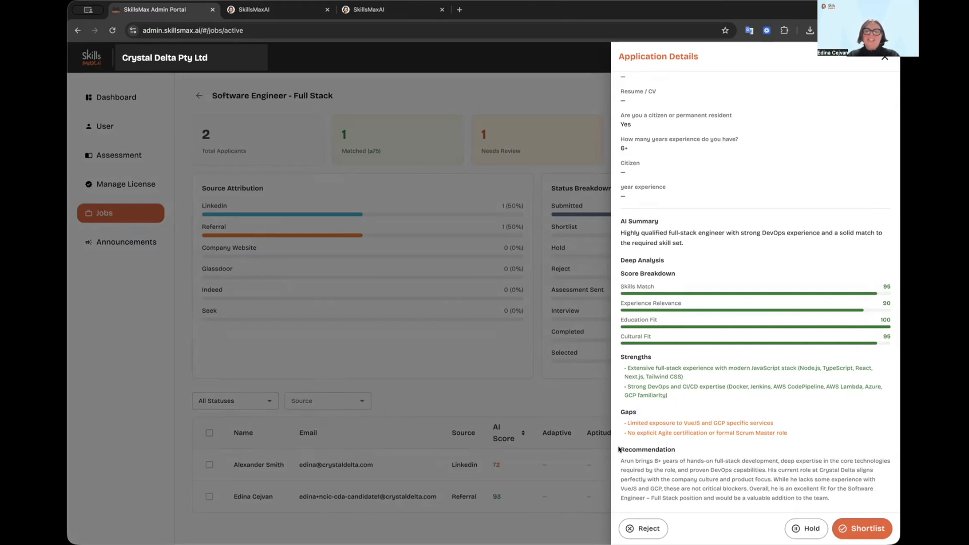
pyautogui.moveTo(619, 449); pyautogui.dragTo(809, 471)
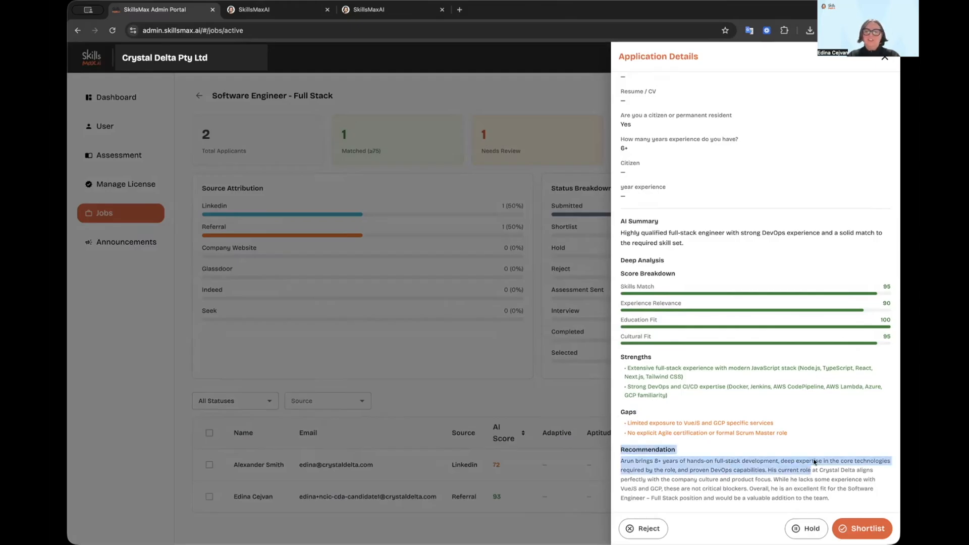
pyautogui.click(849, 442)
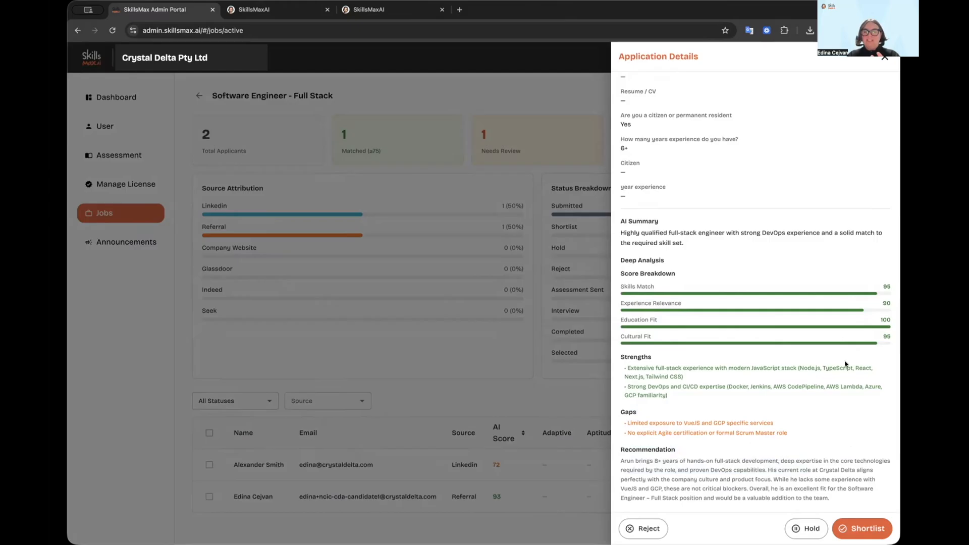
# - Shortlist the Referral applicant, close the application details and check the Status column of the applicants table
pyautogui.click(870, 526)
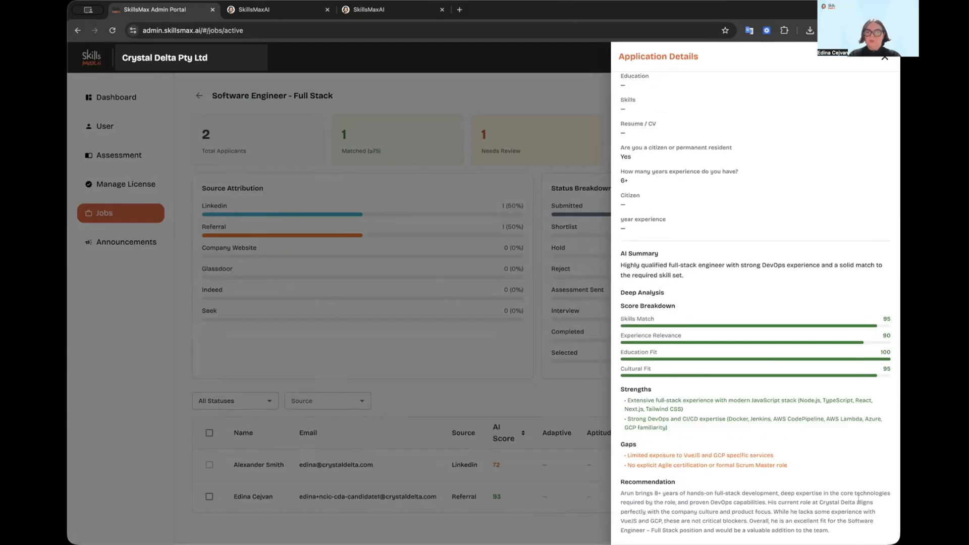
pyautogui.click(886, 60)
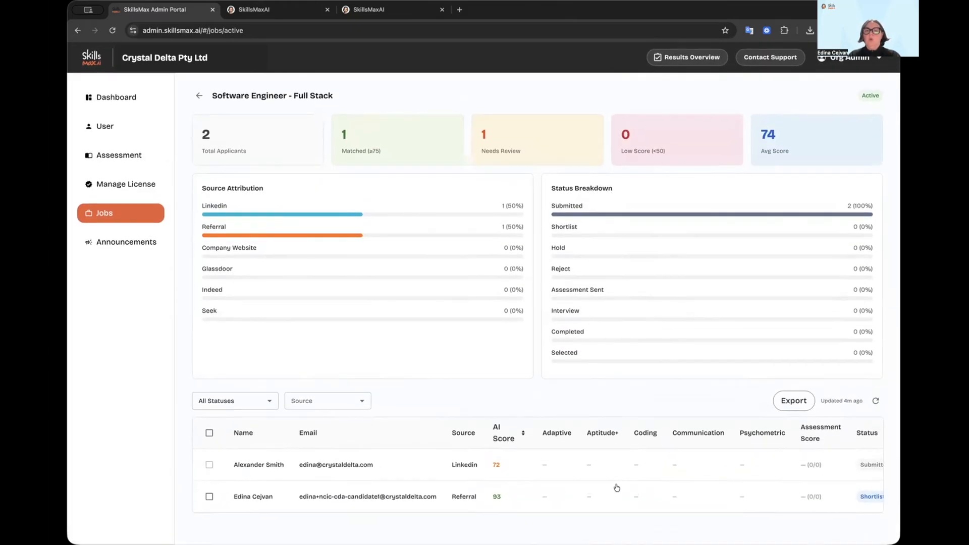
pyautogui.hscroll(5, 617, 488)
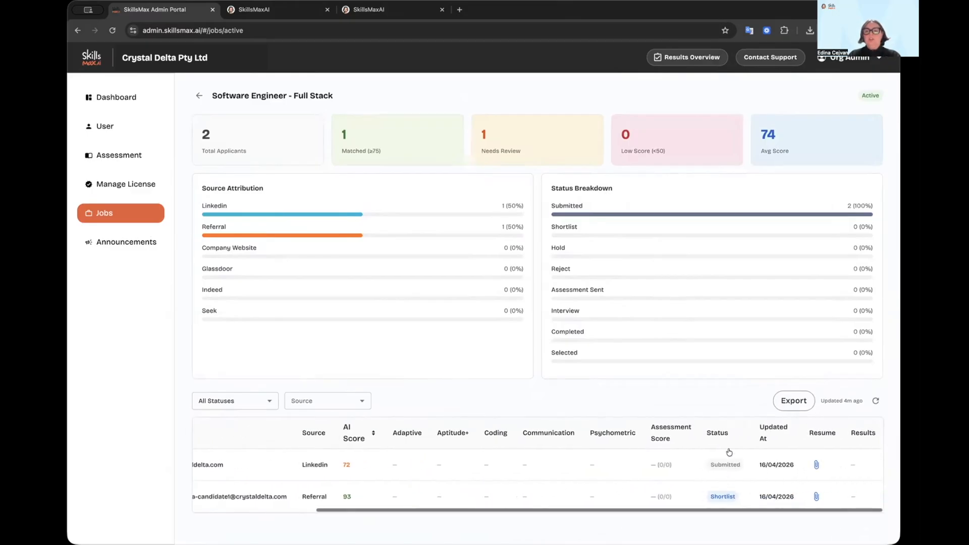
pyautogui.hscroll(-5, 724, 502)
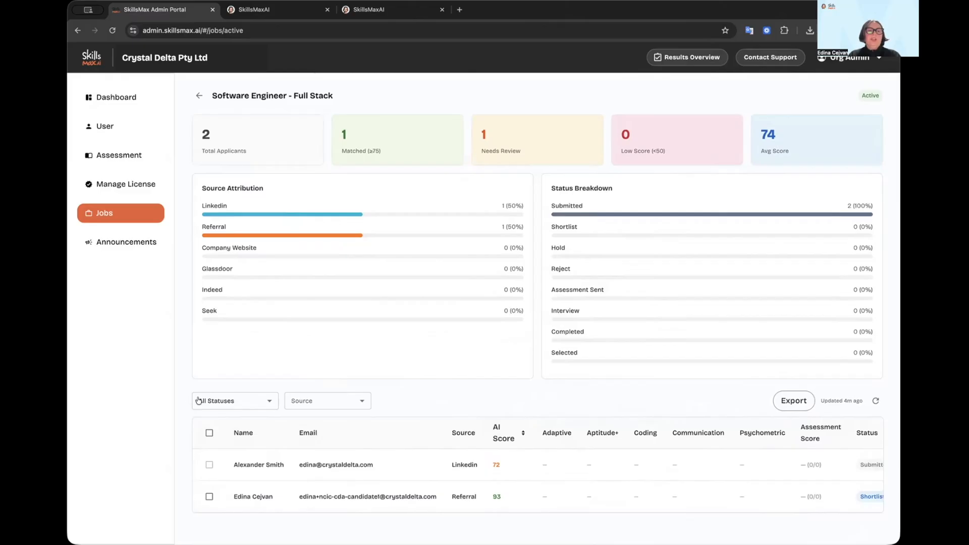
# - Filter the applicants by the Shortlisted status and select all the listed applications
pyautogui.click(253, 404)
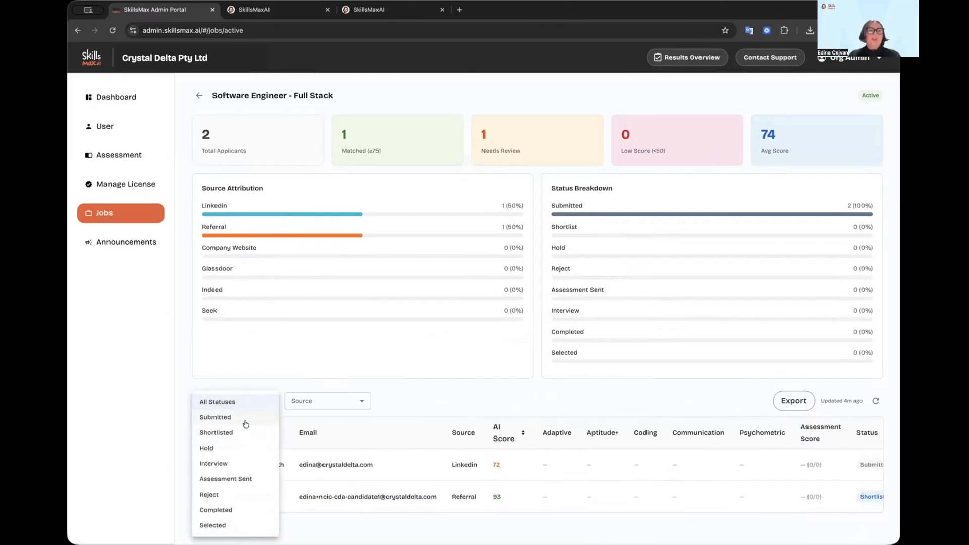
pyautogui.click(237, 433)
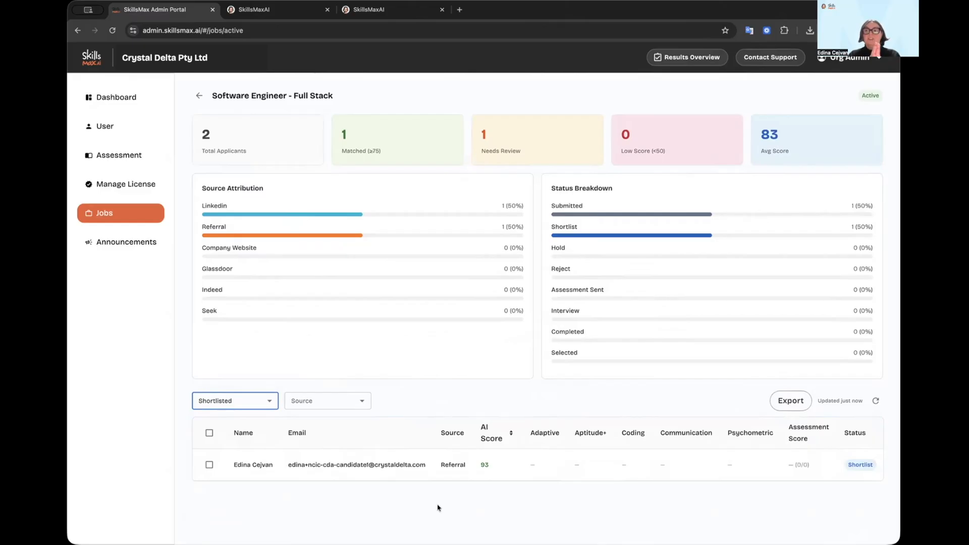
pyautogui.click(209, 433)
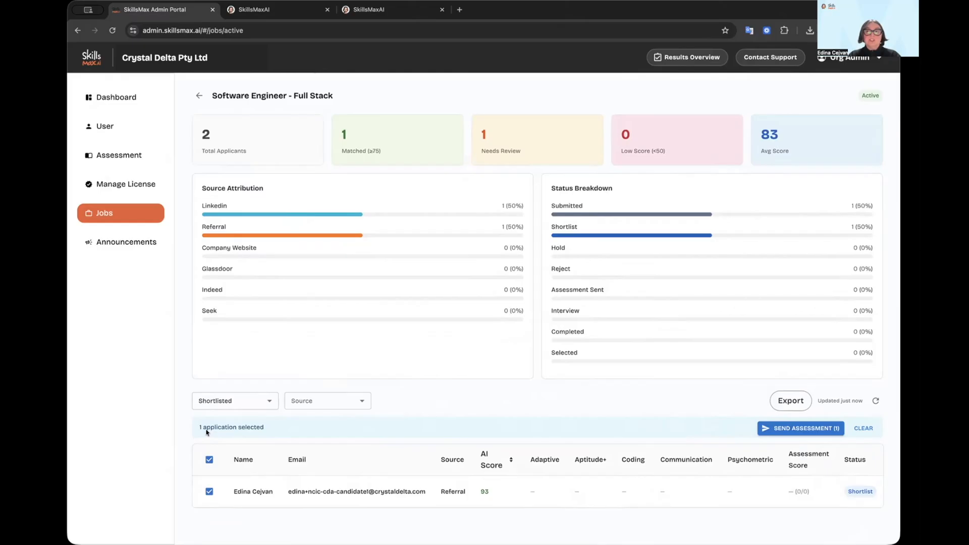